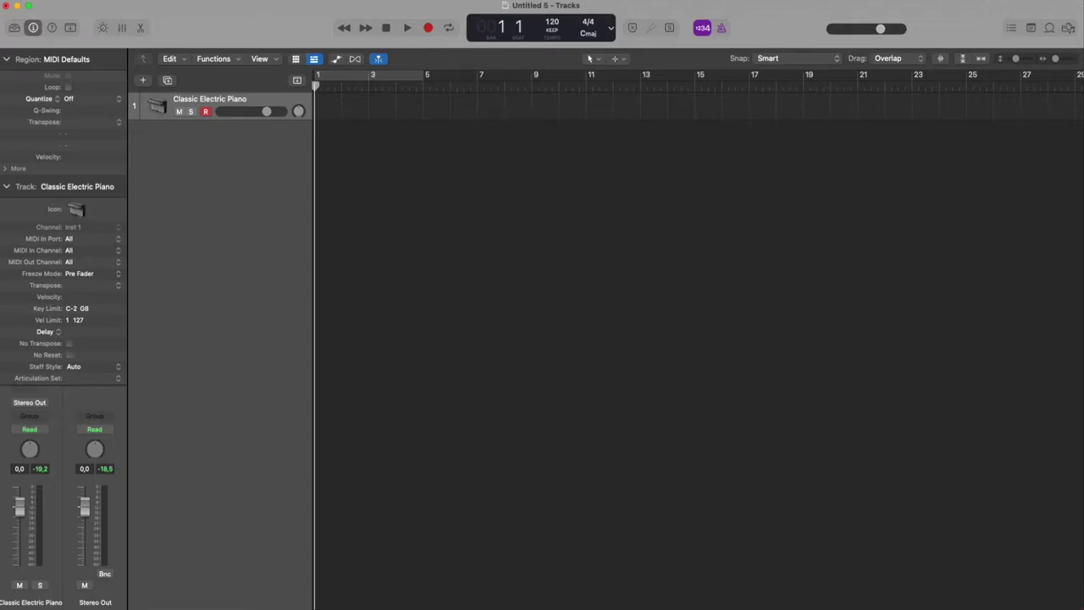
# - Create an empty MIDI region at bar 1 and extend it to end at bar 3
pyautogui.rightClick(329, 109)
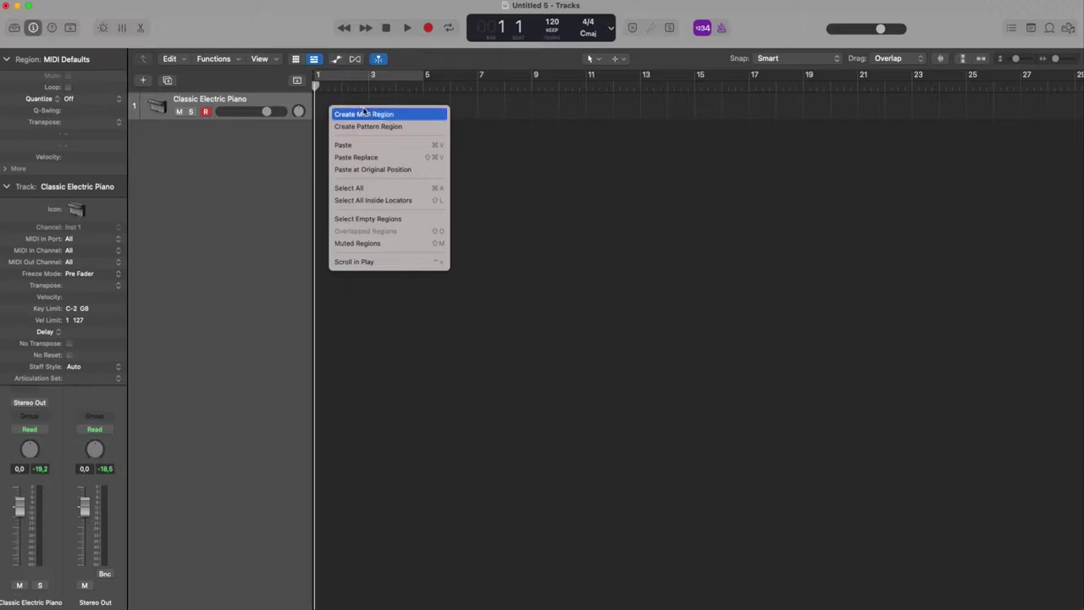
pyautogui.click(349, 113)
pyautogui.click(339, 113)
pyautogui.moveTo(339, 114); pyautogui.dragTo(369, 118)
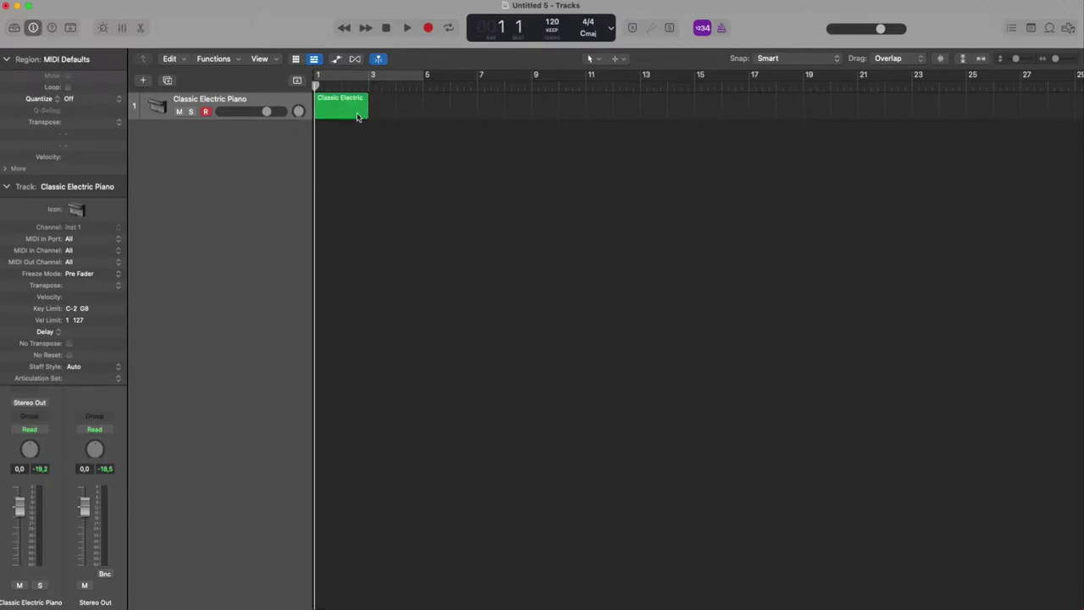
# - Play from bar 2, open the region in the Piano Roll, then stop playback
pyautogui.click(342, 84)
pyautogui.press('space')
pyautogui.doubleClick(352, 103)
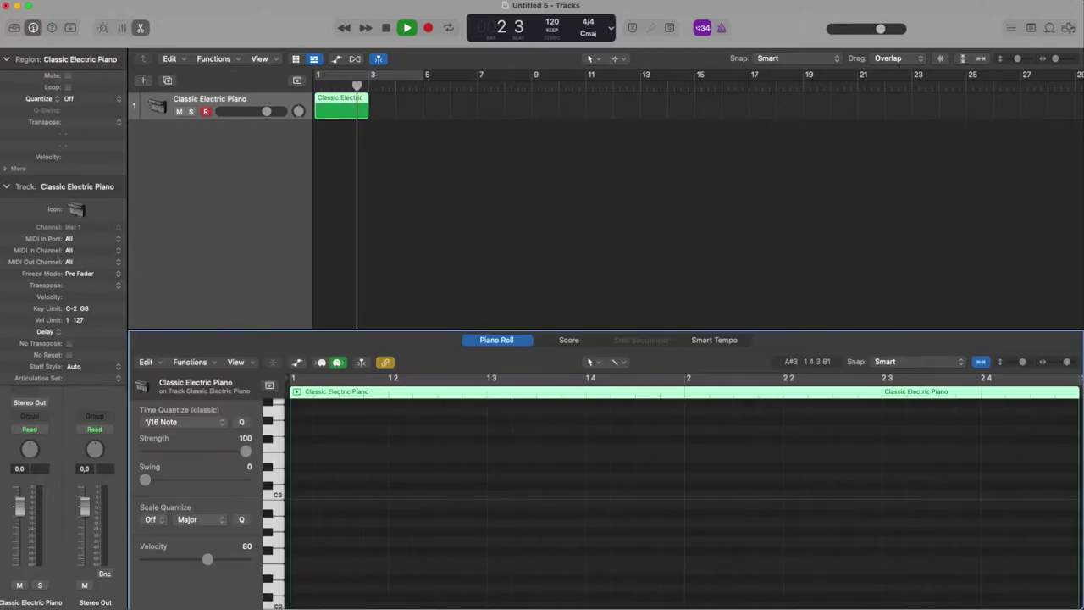
pyautogui.click(385, 28)
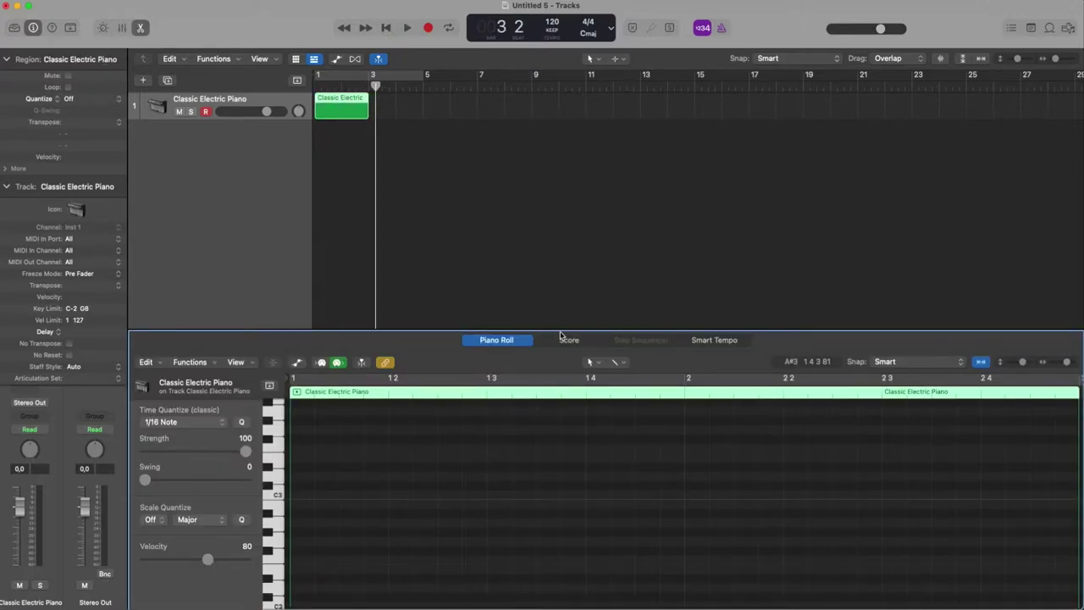
# - Enlarge the Piano Roll and show the Musical Typing keyboard, moved aside
pyautogui.moveTo(561, 328); pyautogui.dragTo(553, 274)
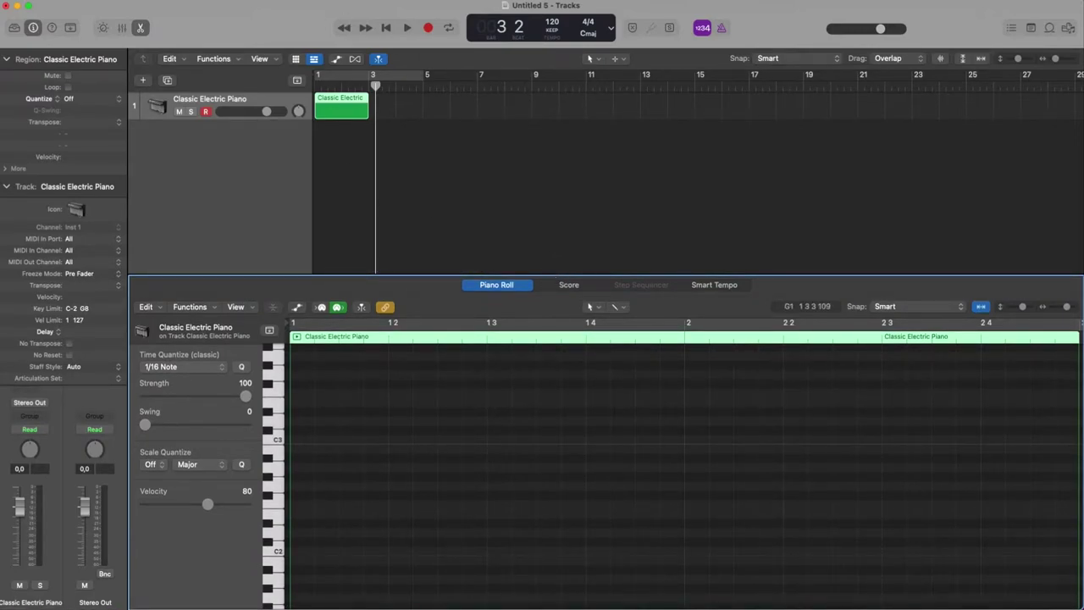
pyautogui.press('super+k')
pyautogui.moveTo(469, 264); pyautogui.dragTo(612, 248)
# - Show the Step Input Keyboard from the Window menu and move it up
pyautogui.click(288, 1)
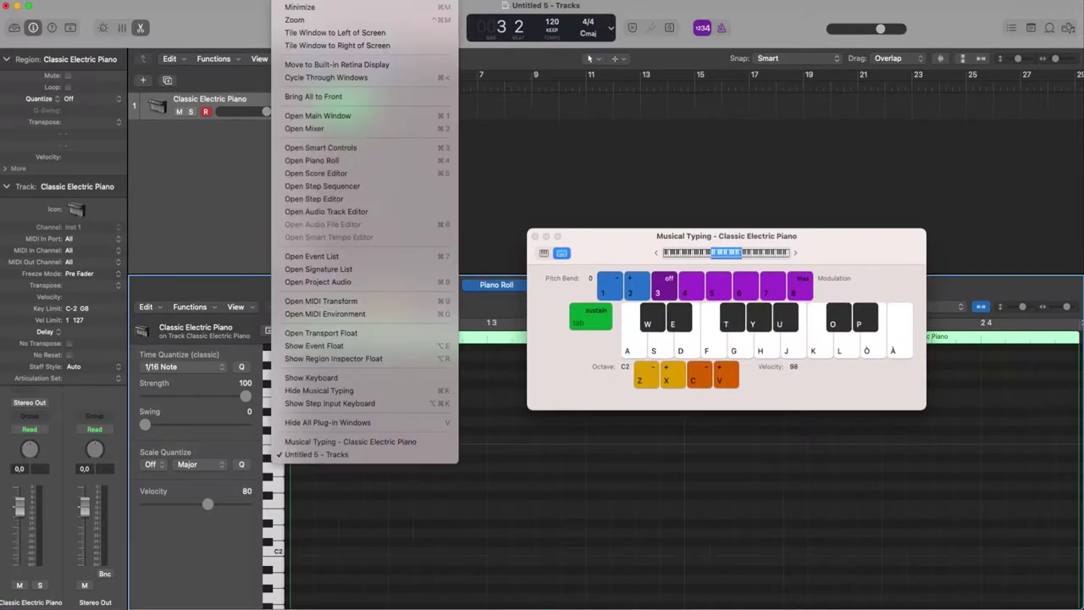
pyautogui.click(343, 404)
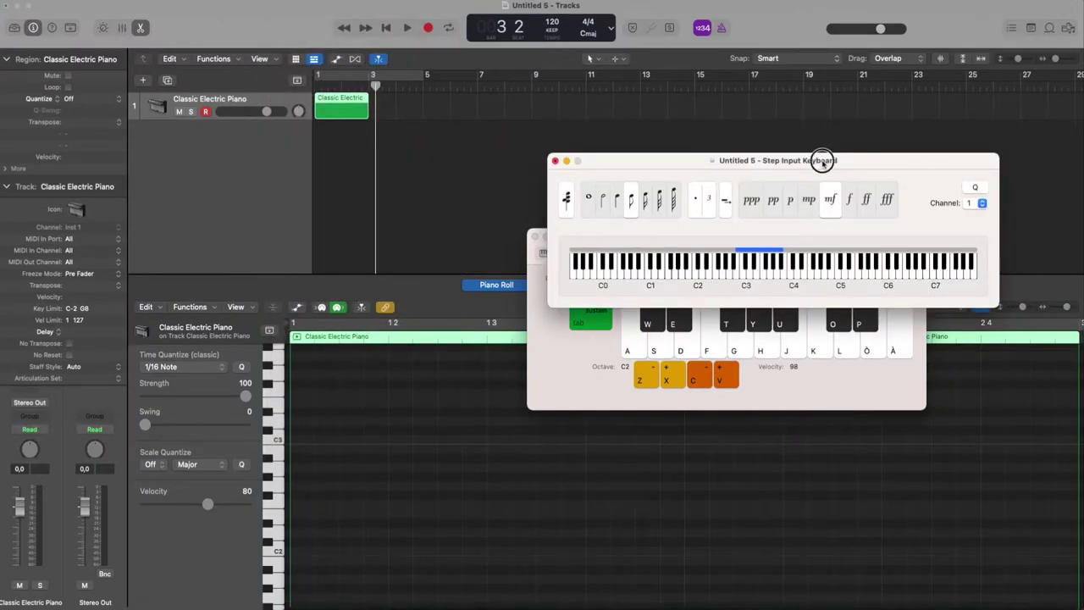
pyautogui.moveTo(823, 160); pyautogui.dragTo(792, 100)
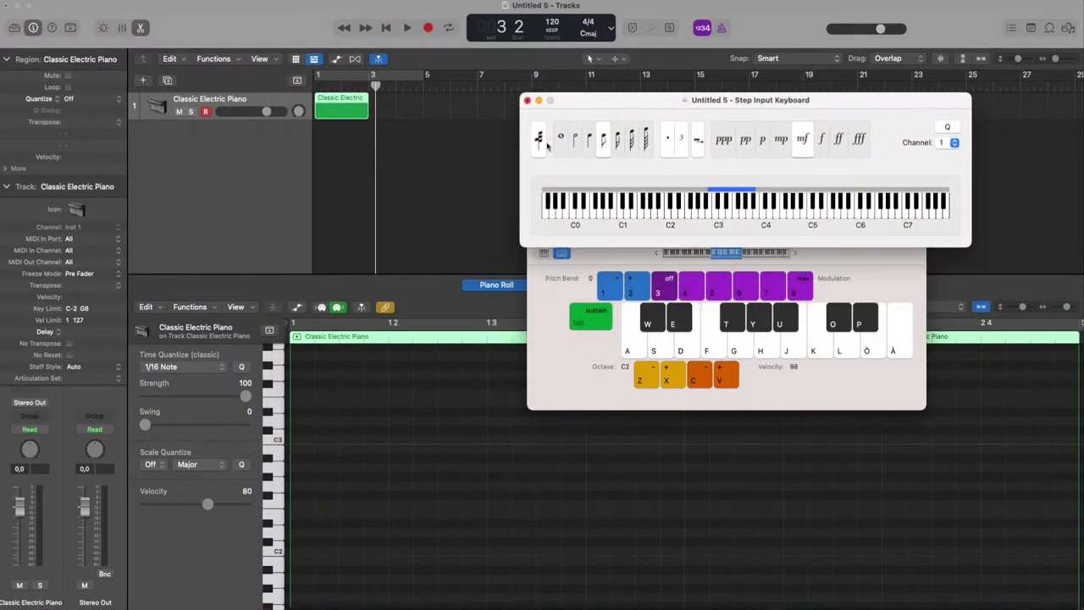
# - Set the step length to sixteenth notes and return the playhead to the start
pyautogui.click(597, 145)
pyautogui.click(588, 142)
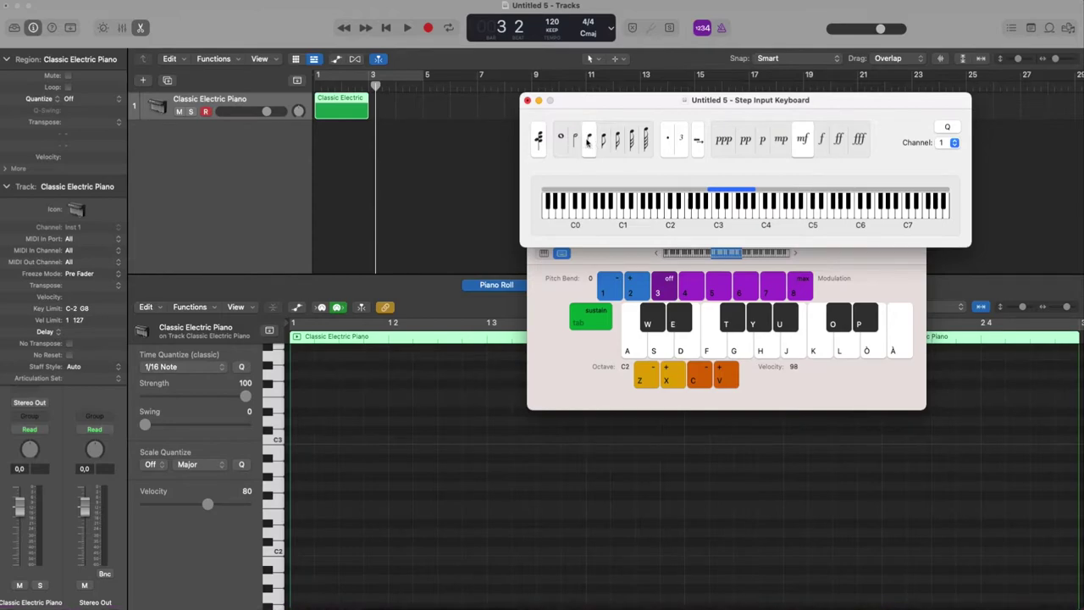
pyautogui.click(603, 141)
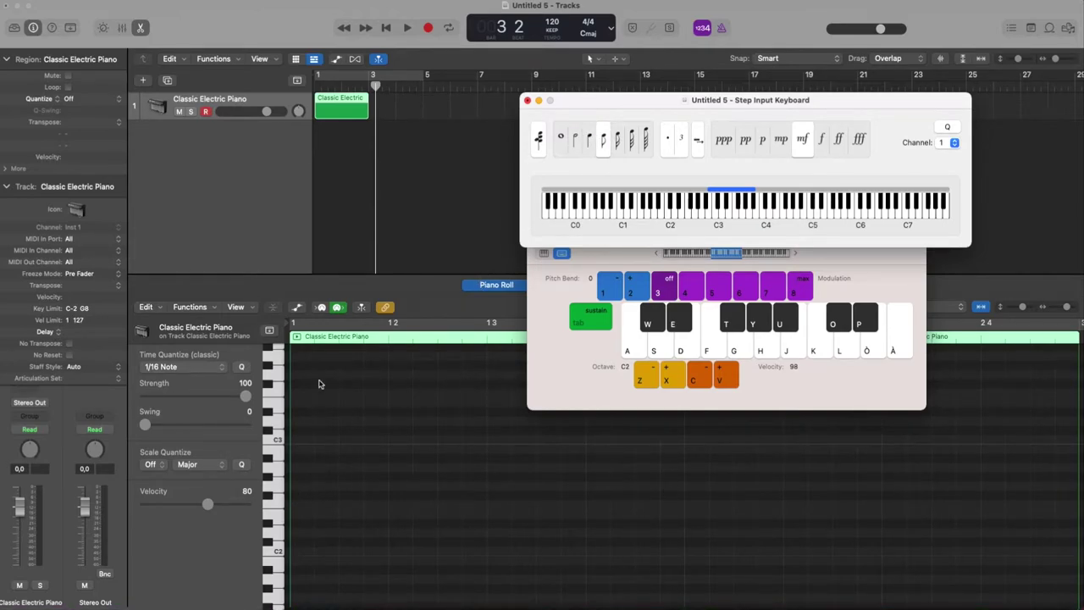
pyautogui.click(321, 307)
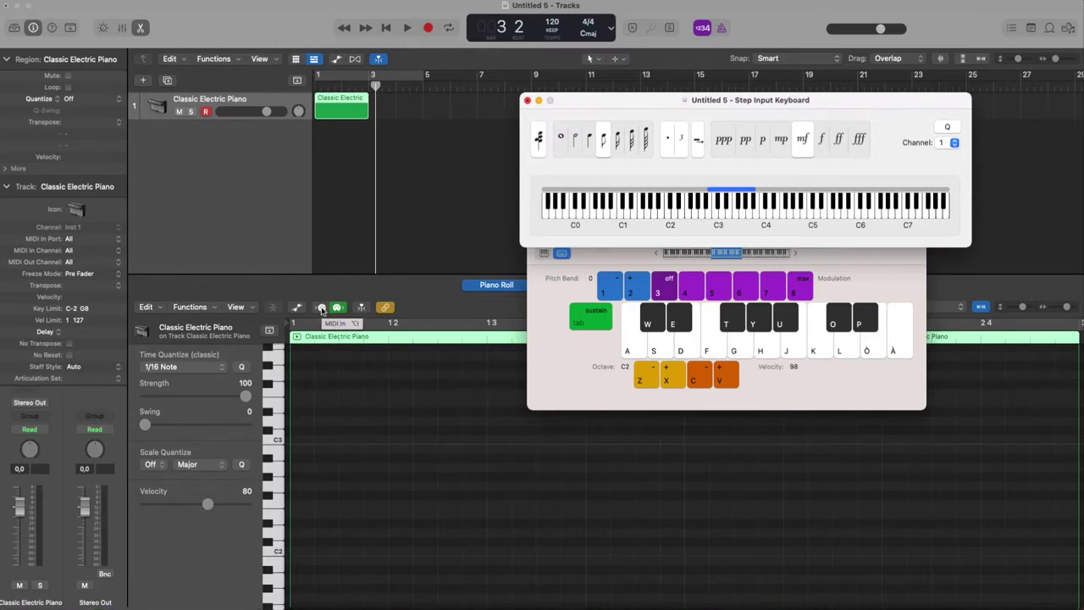
pyautogui.press('Return')
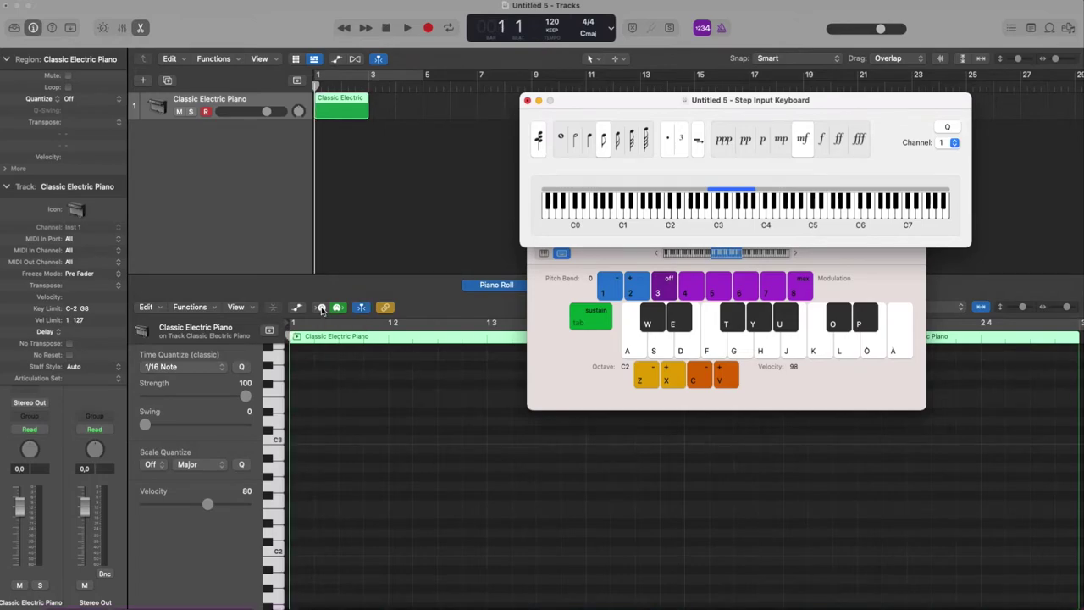
# - Enter a C2 sixteenth, then a velocity-113 quarter note, and skip one step as a rest
pyautogui.click(321, 307)
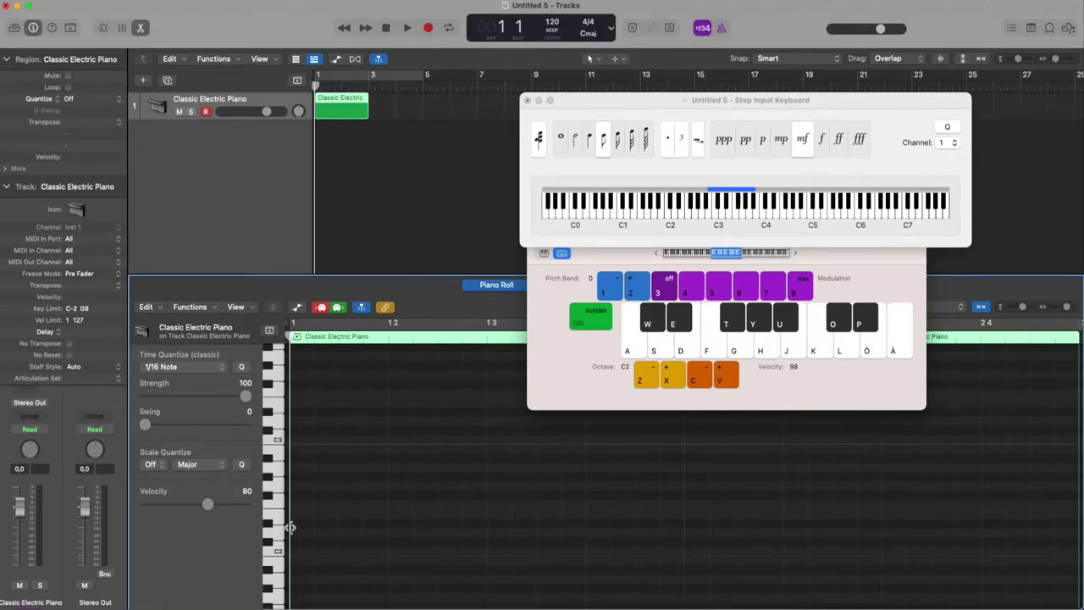
pyautogui.click(633, 352)
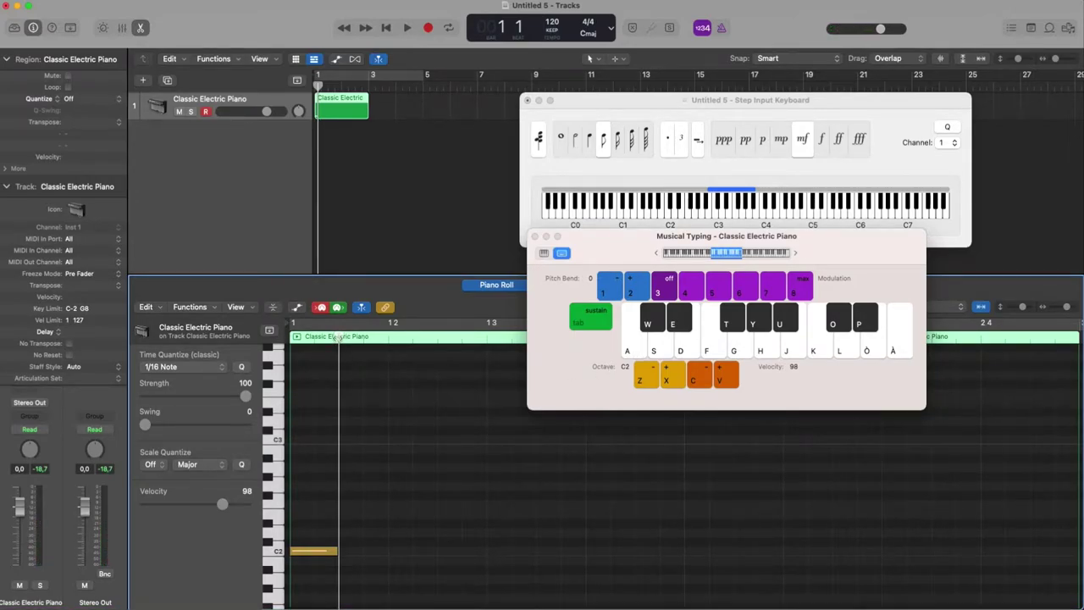
pyautogui.click(591, 144)
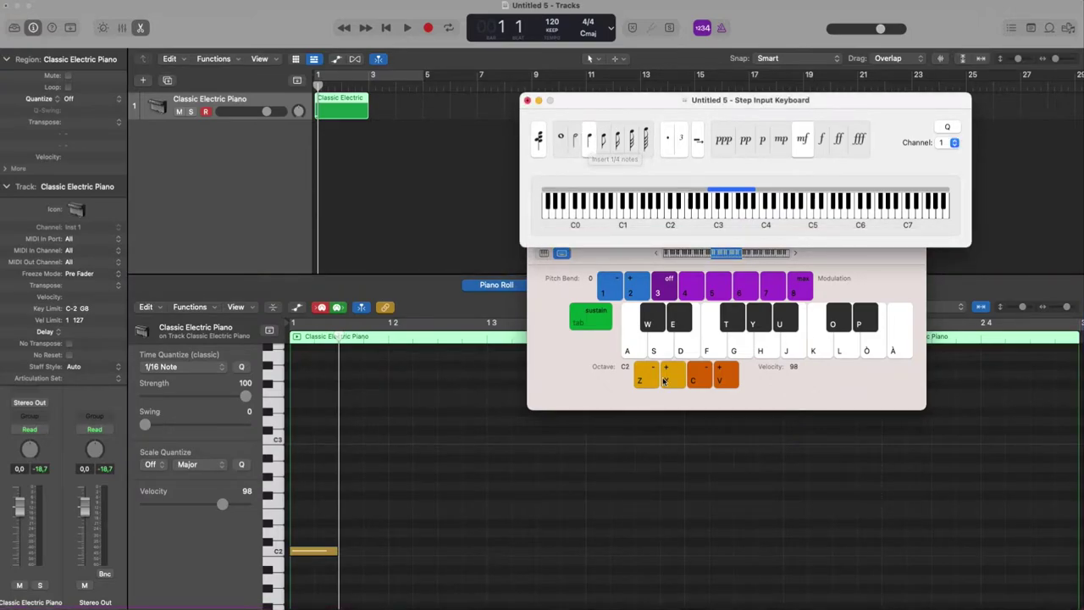
pyautogui.click(727, 378)
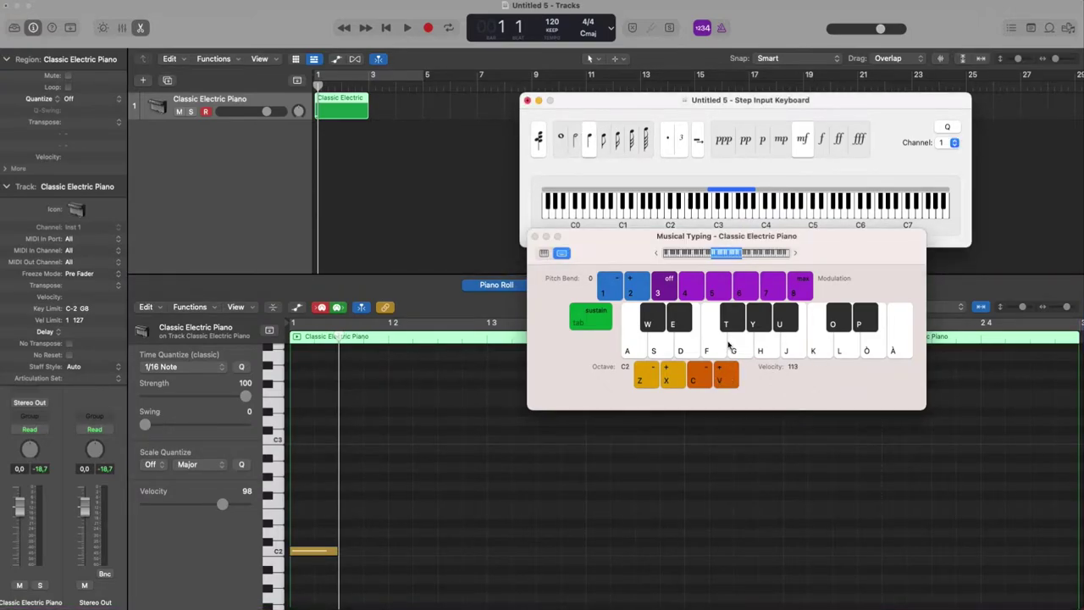
pyautogui.click(711, 350)
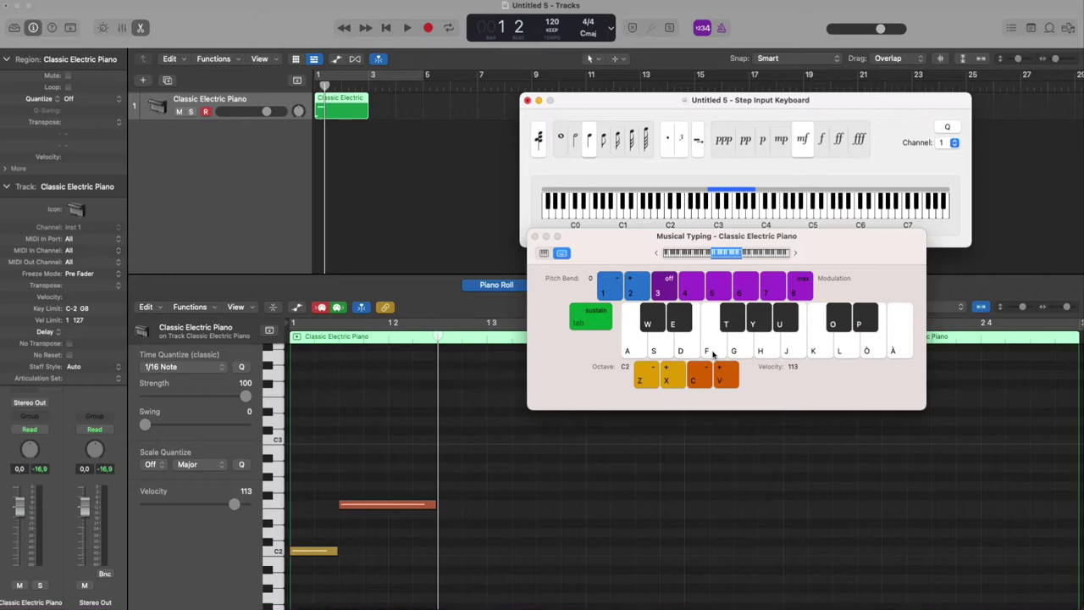
pyautogui.click(713, 353)
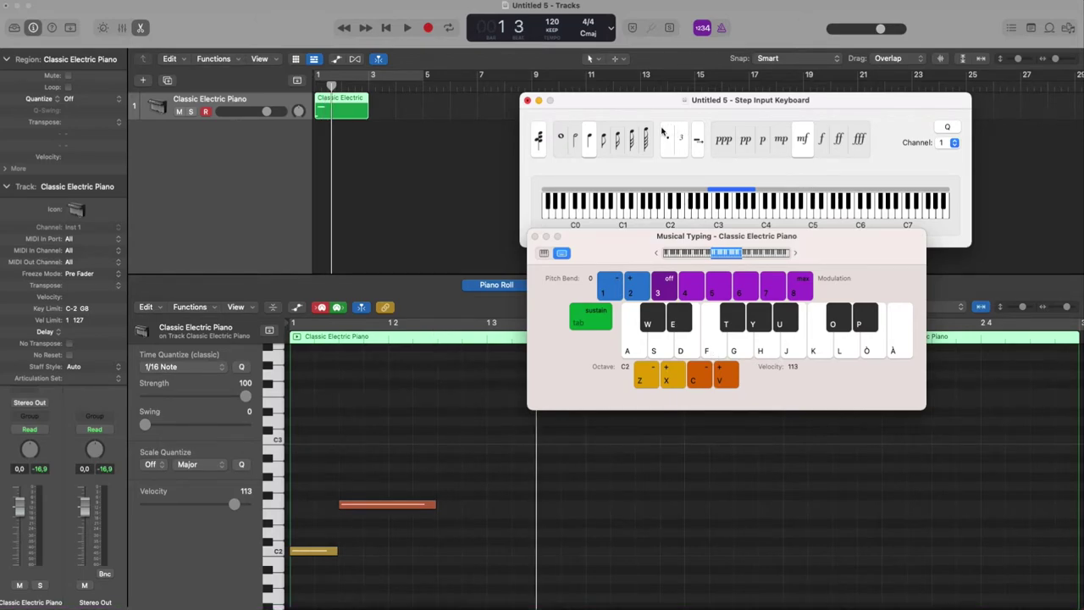
# - Switch to sixteenth notes and step-enter the run's opening notes starting C2, E2, G2
pyautogui.click(603, 143)
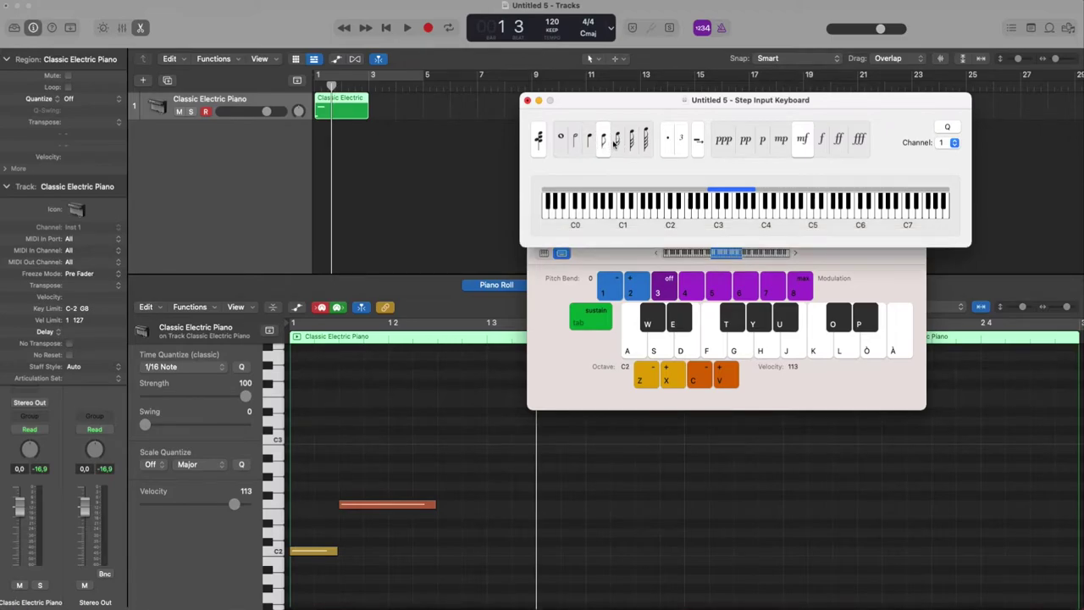
pyautogui.click(619, 141)
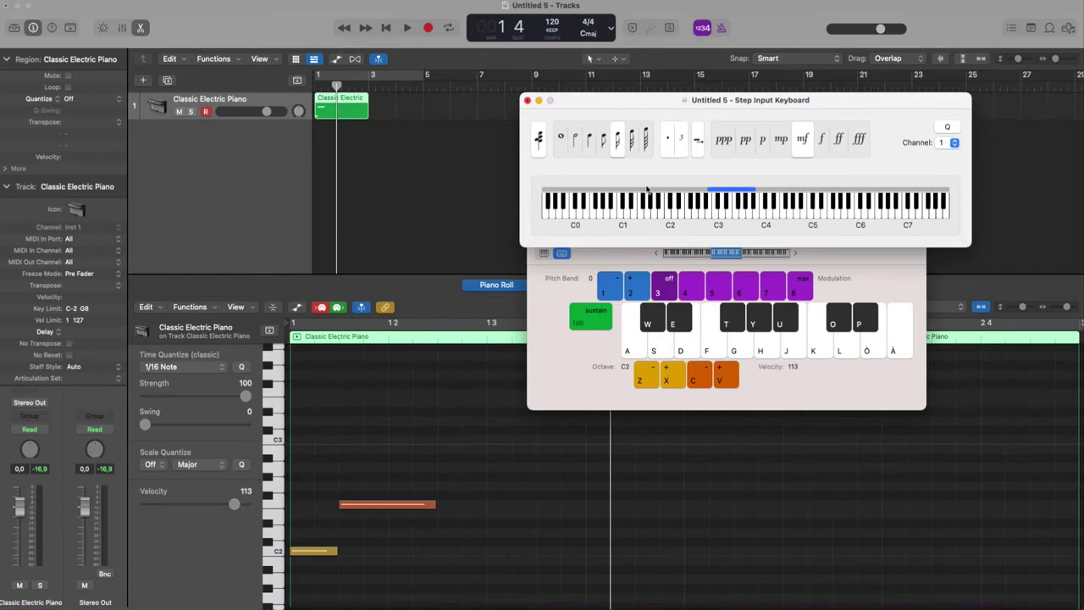
pyautogui.press('a')
pyautogui.press('d')
pyautogui.press('g')
pyautogui.press('f')
pyautogui.press('g')
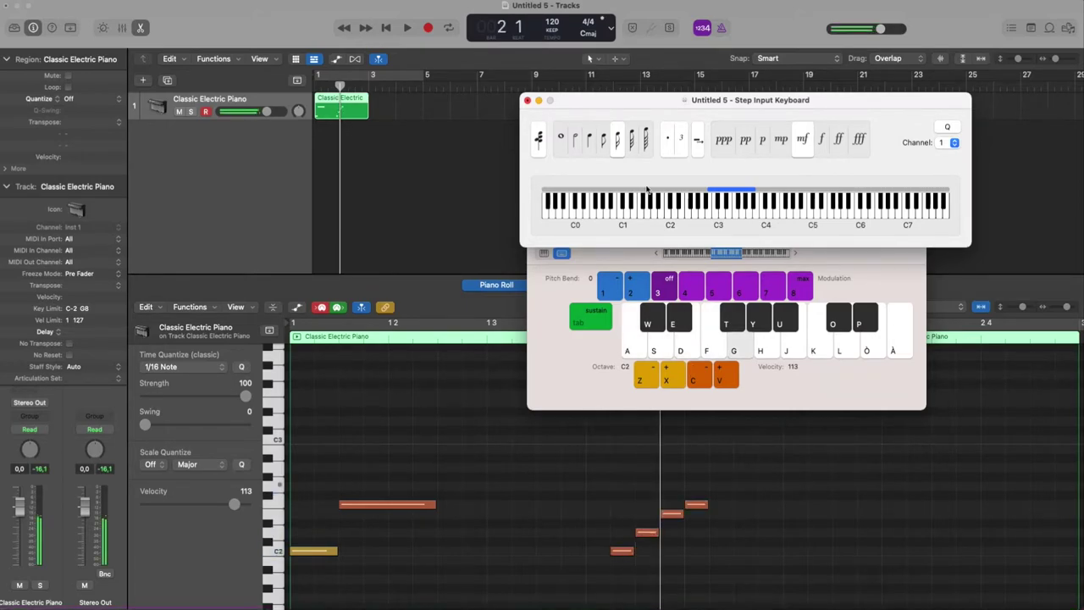
pyautogui.press('u')
pyautogui.press('y')
# - Step-enter D#2, G2, E2, A2, F2 and a B2–C3 chord, then close the Step Input Keyboard
pyautogui.press('e')
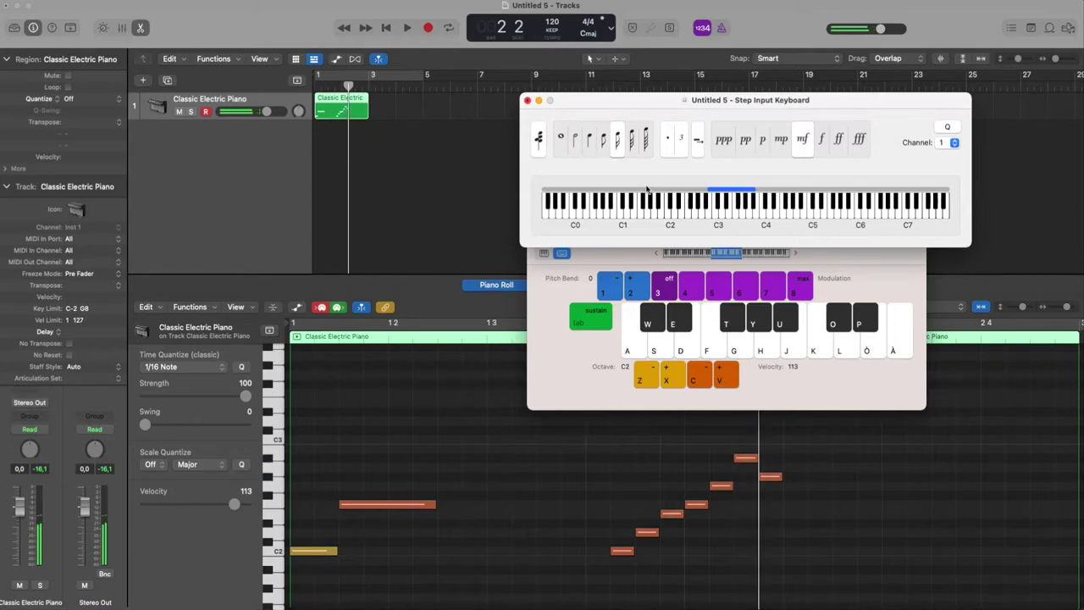
pyautogui.press('g')
pyautogui.press('d')
pyautogui.press('h')
pyautogui.press('f')
pyautogui.hotkey('j', 'k')
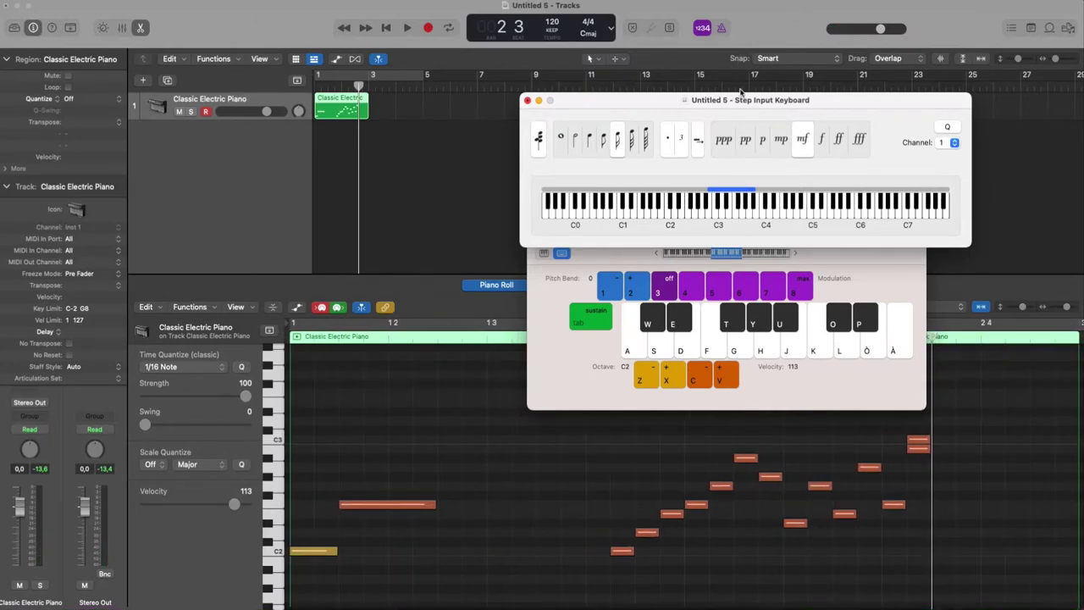
pyautogui.moveTo(744, 100); pyautogui.dragTo(744, 82)
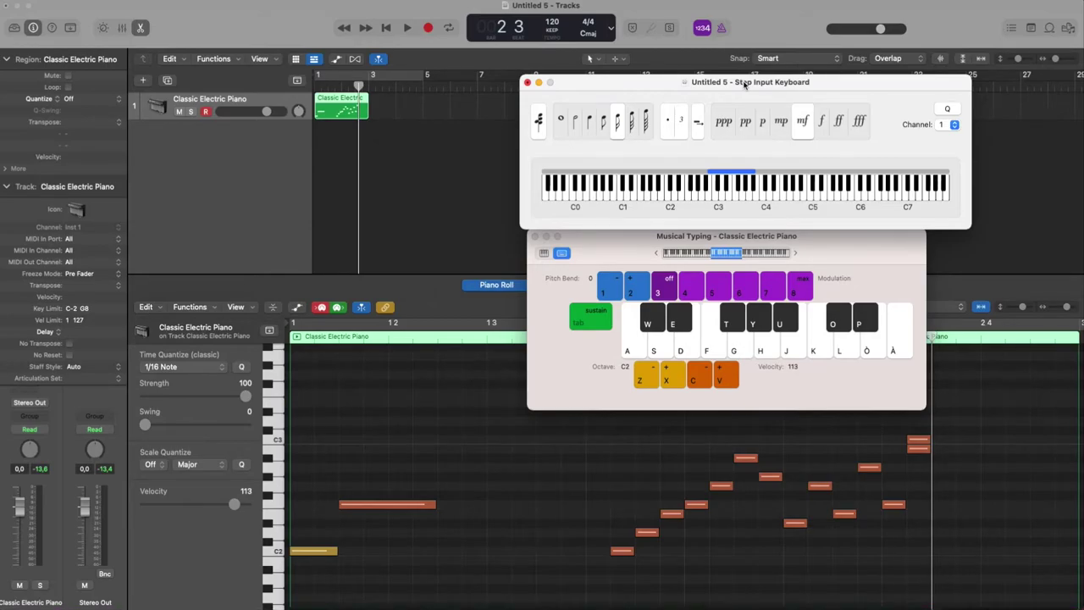
pyautogui.click(527, 82)
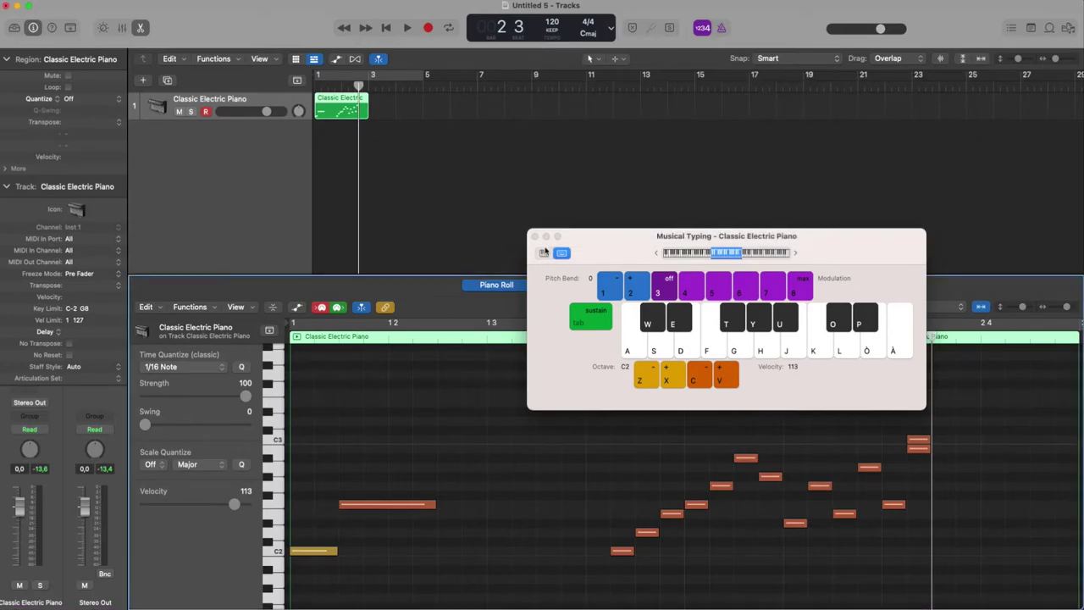
# - Close the Musical Typing window and the Piano Roll editor
pyautogui.click(534, 237)
pyautogui.press('p')
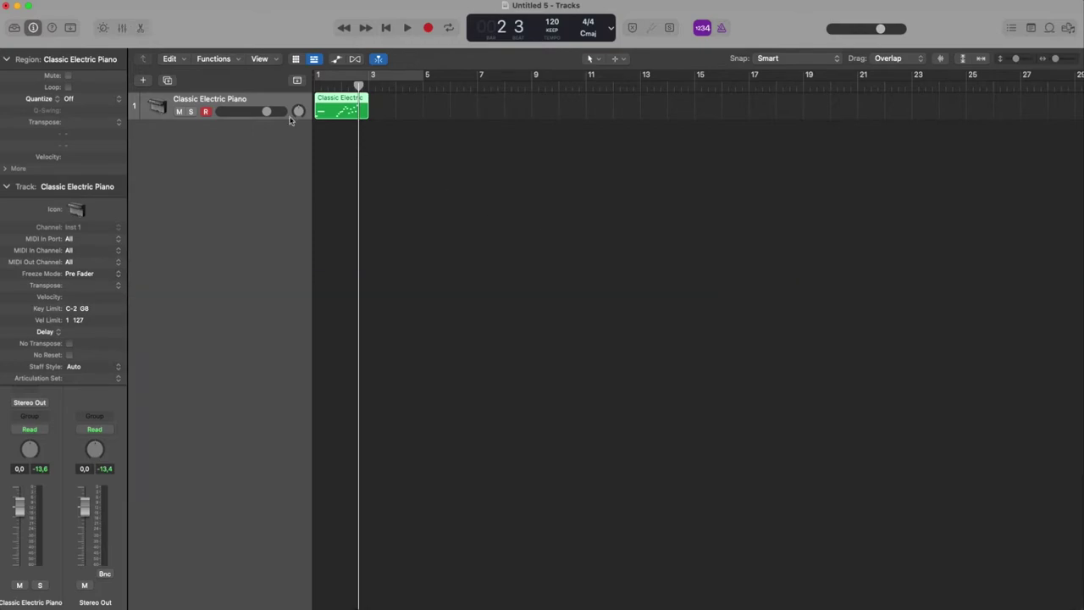
pyautogui.rightClick(318, 99)
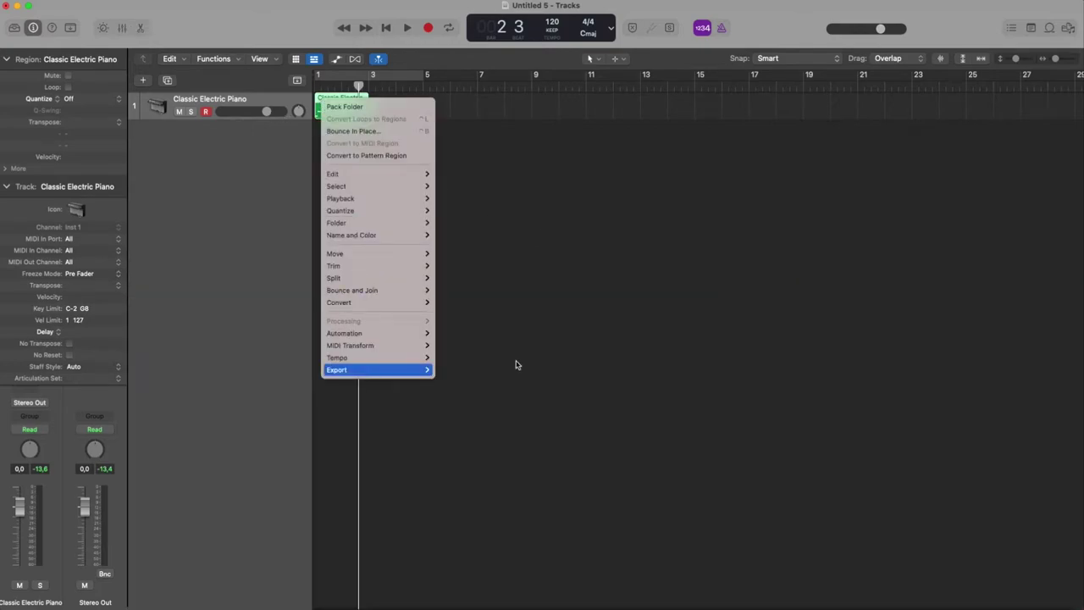
pyautogui.press('Escape')
# - Add a new software instrument track and create an empty pattern region on it
pyautogui.click(144, 81)
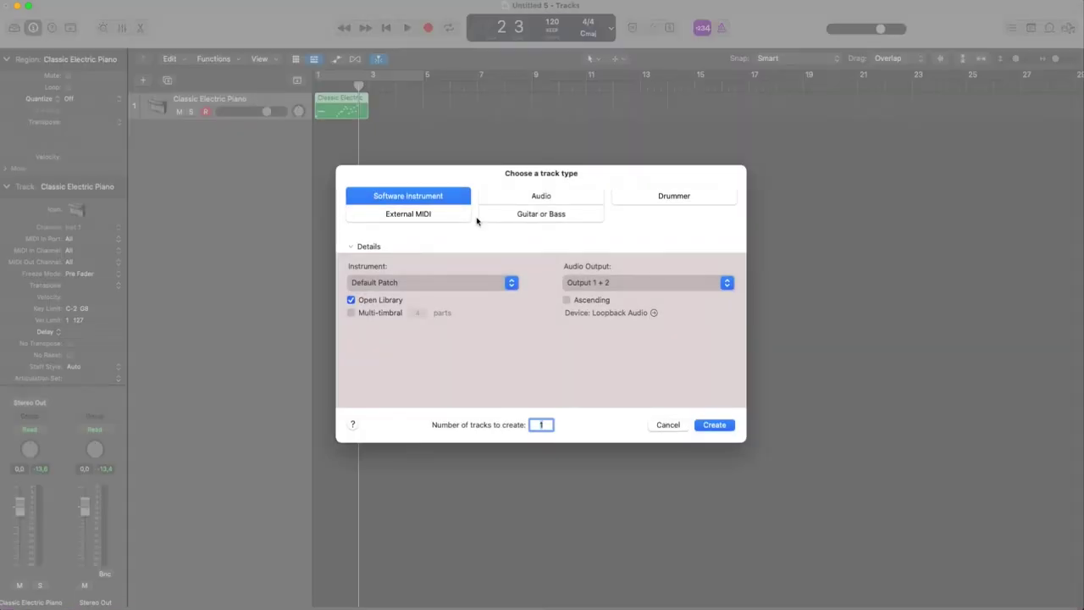
pyautogui.click(718, 428)
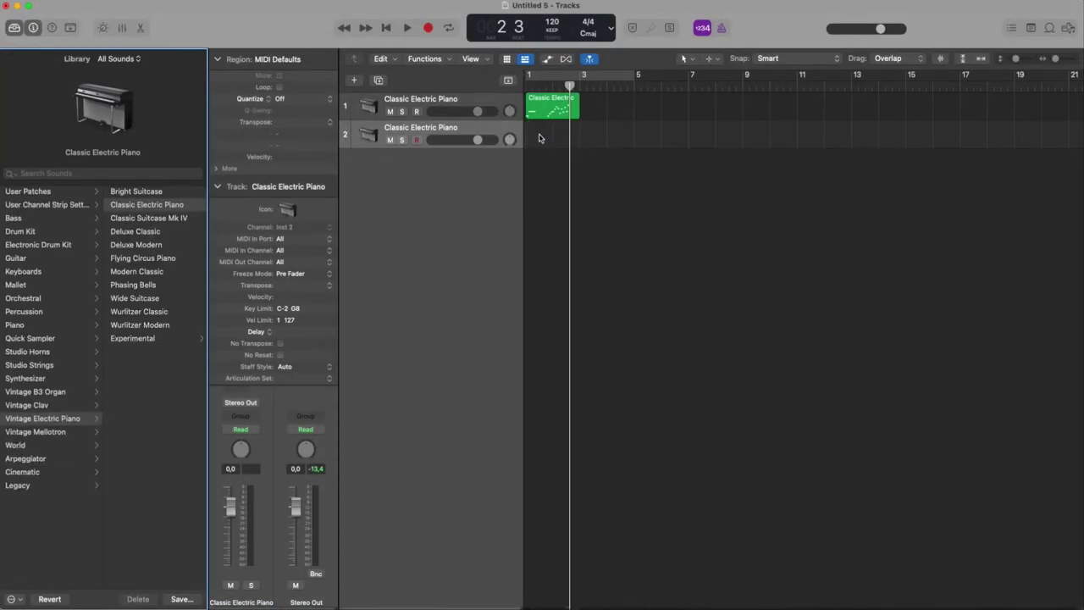
pyautogui.rightClick(539, 134)
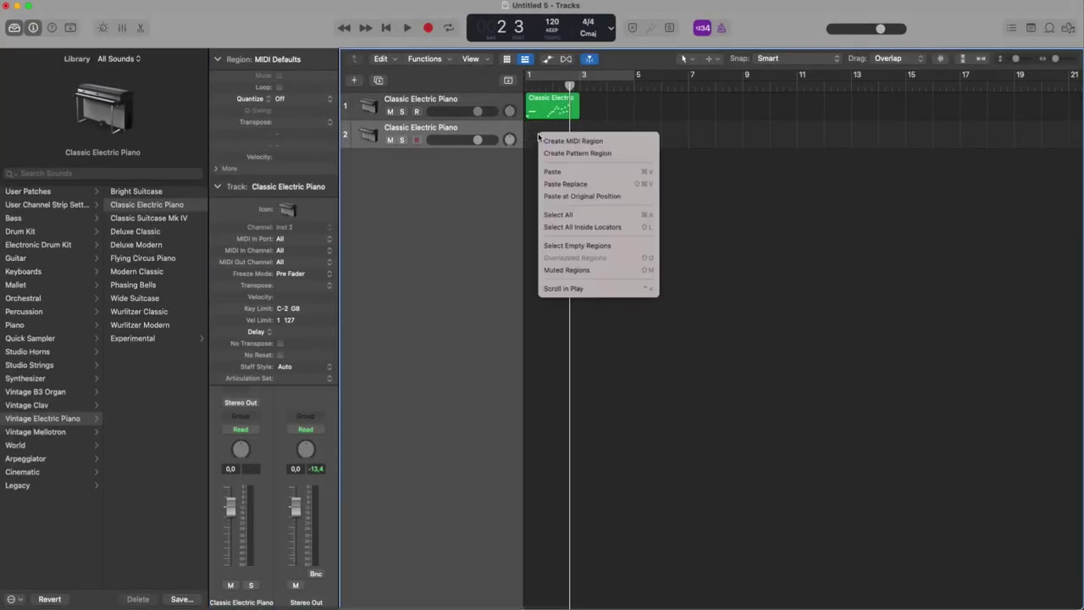
pyautogui.click(584, 153)
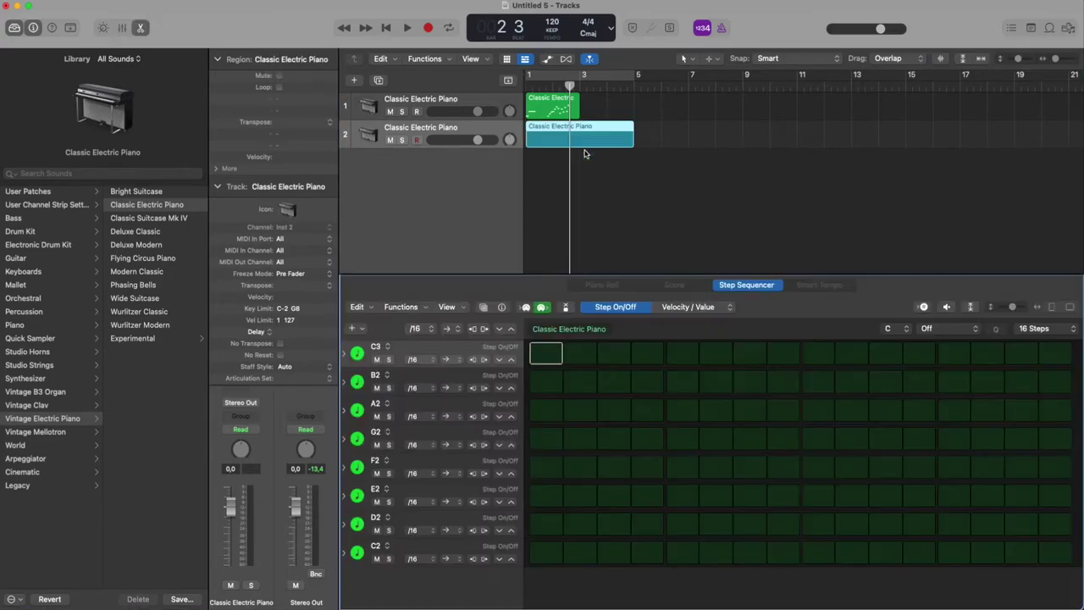
# - Delete the first piano track and its region, then load the Brooklyn drum kit
pyautogui.click(502, 105)
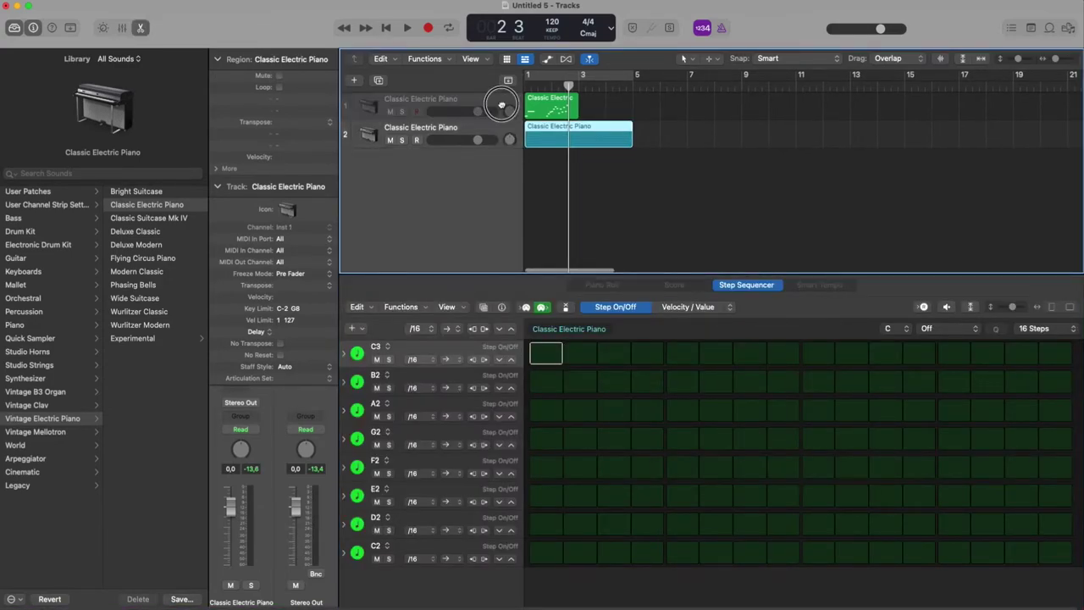
pyautogui.press('Delete')
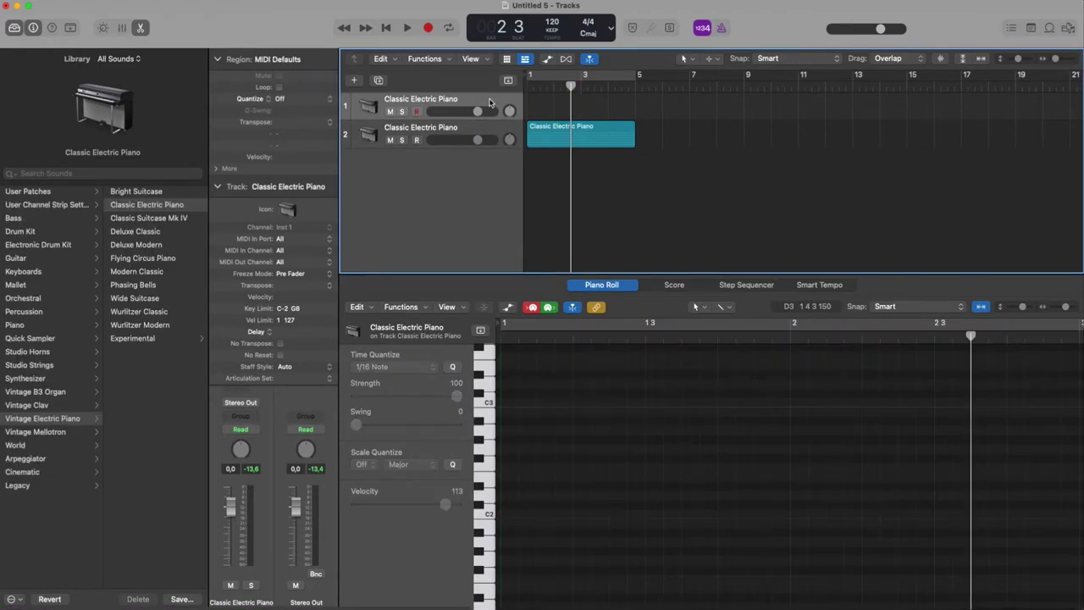
pyautogui.press('super+BackSpace')
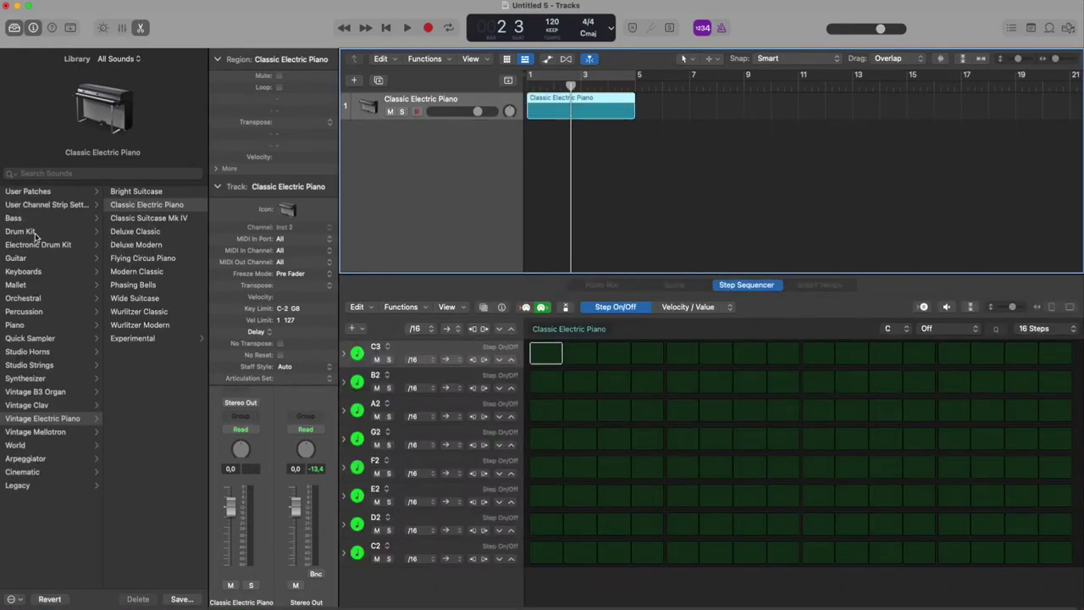
pyautogui.click(20, 231)
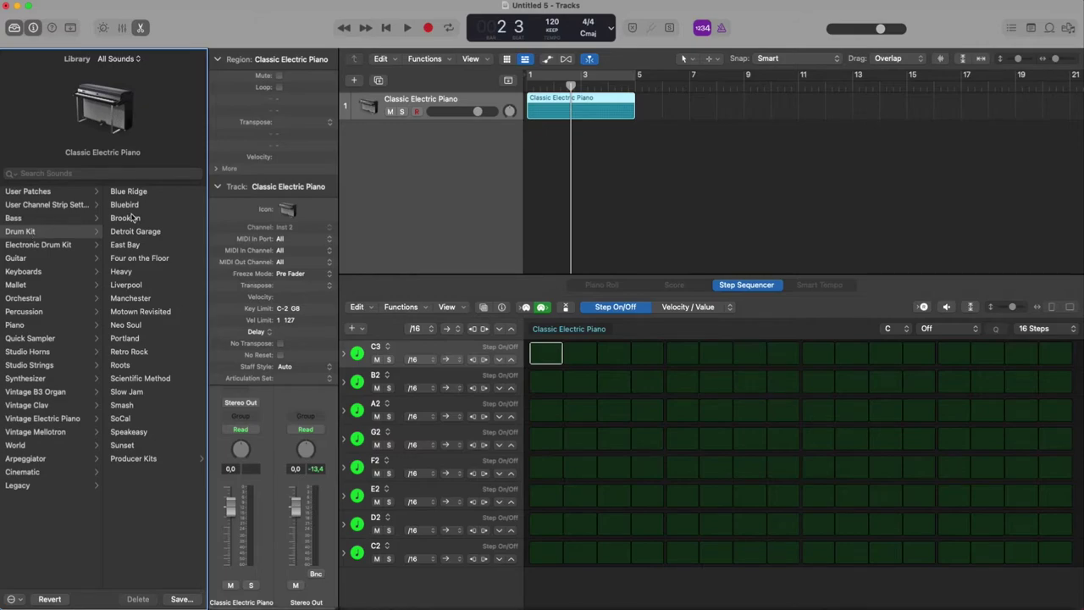
pyautogui.click(127, 218)
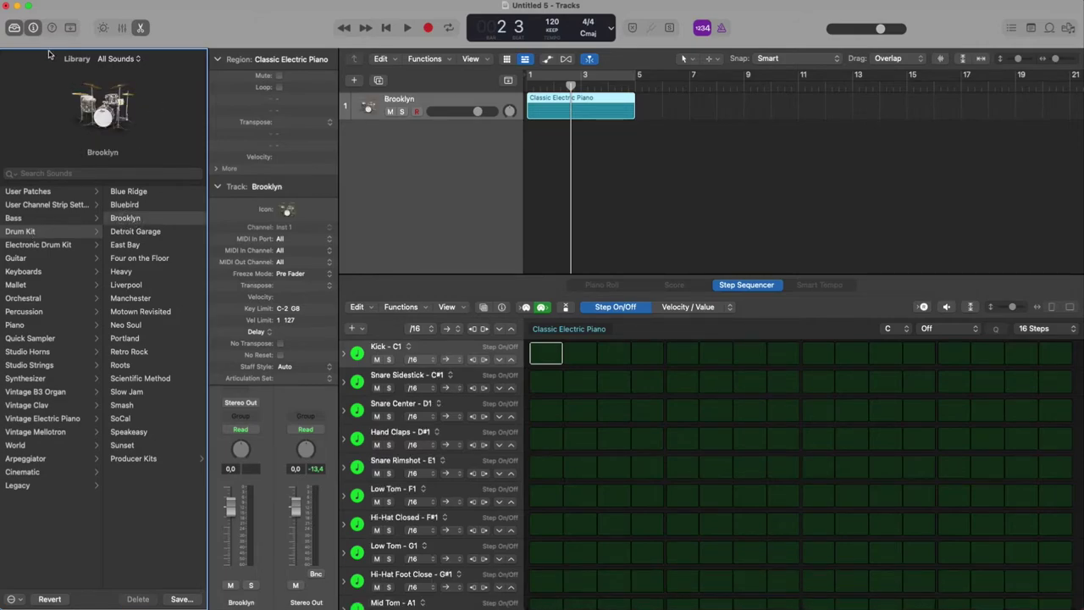
pyautogui.click(11, 28)
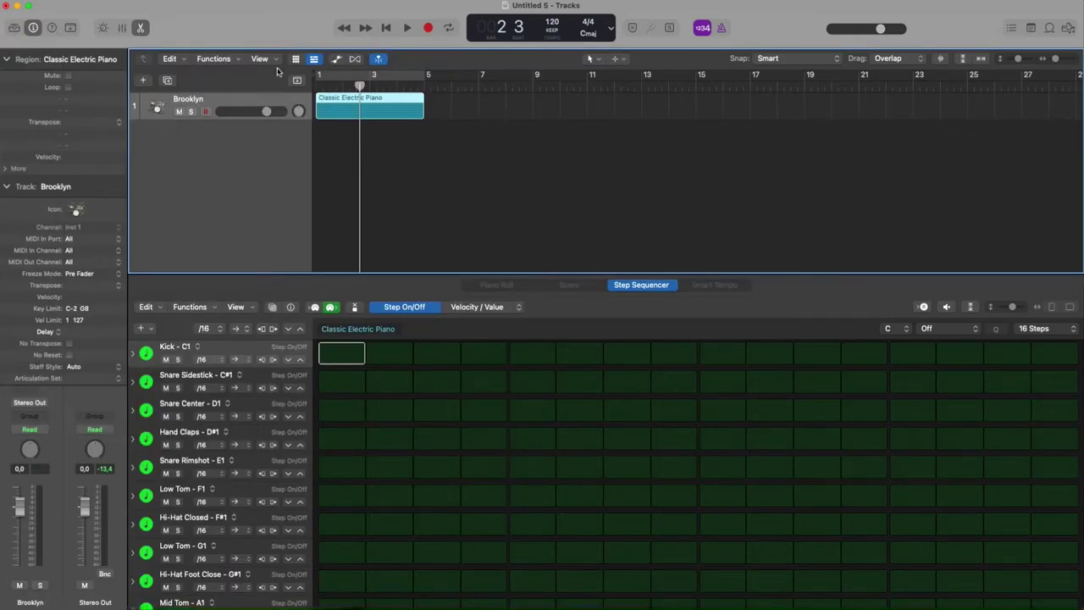
# - Show Musical Typing at octave C1 and audition Kick, Snare Center and Hi-Hat Closed
pyautogui.press('super+k')
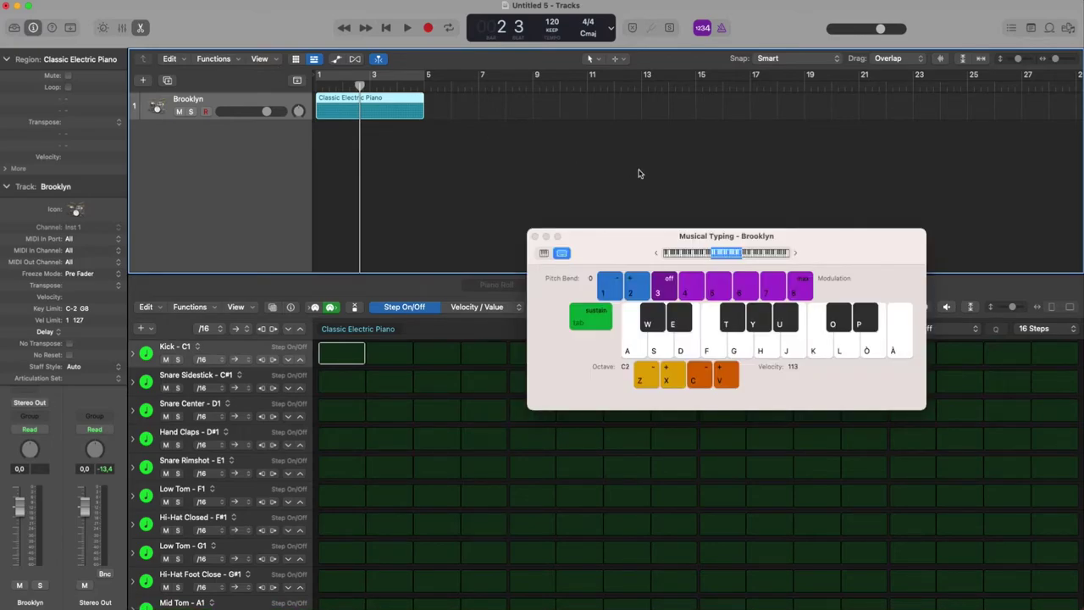
pyautogui.moveTo(698, 244); pyautogui.dragTo(703, 146)
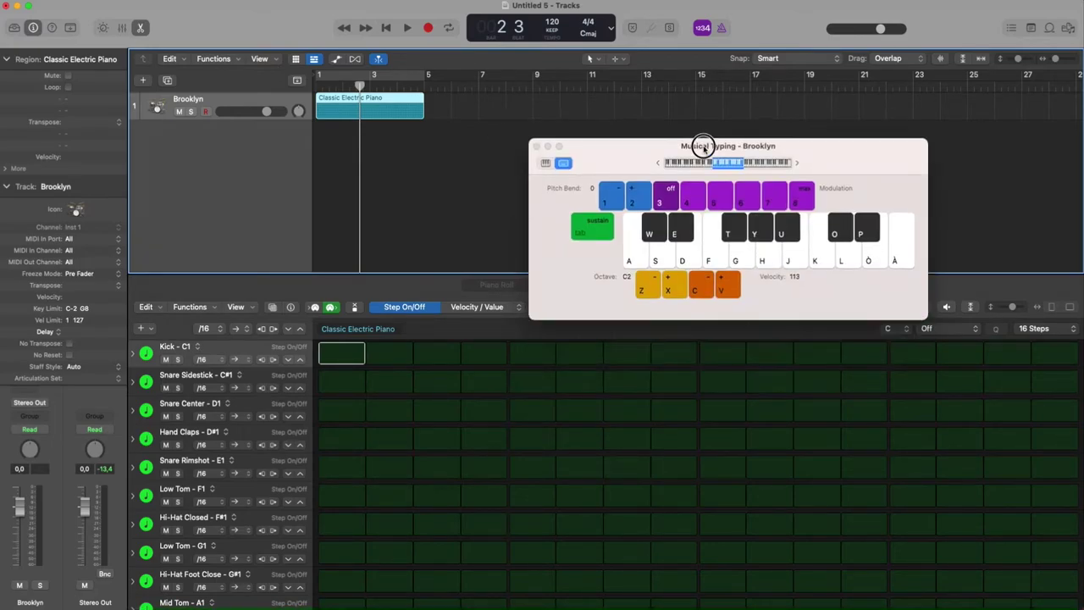
pyautogui.click(645, 292)
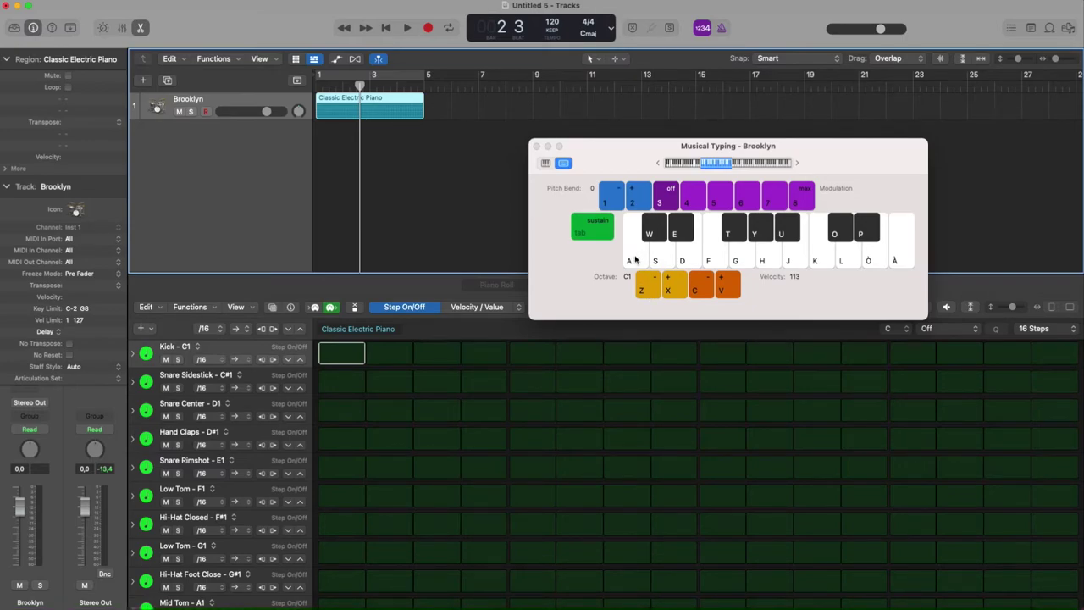
pyautogui.click(635, 260)
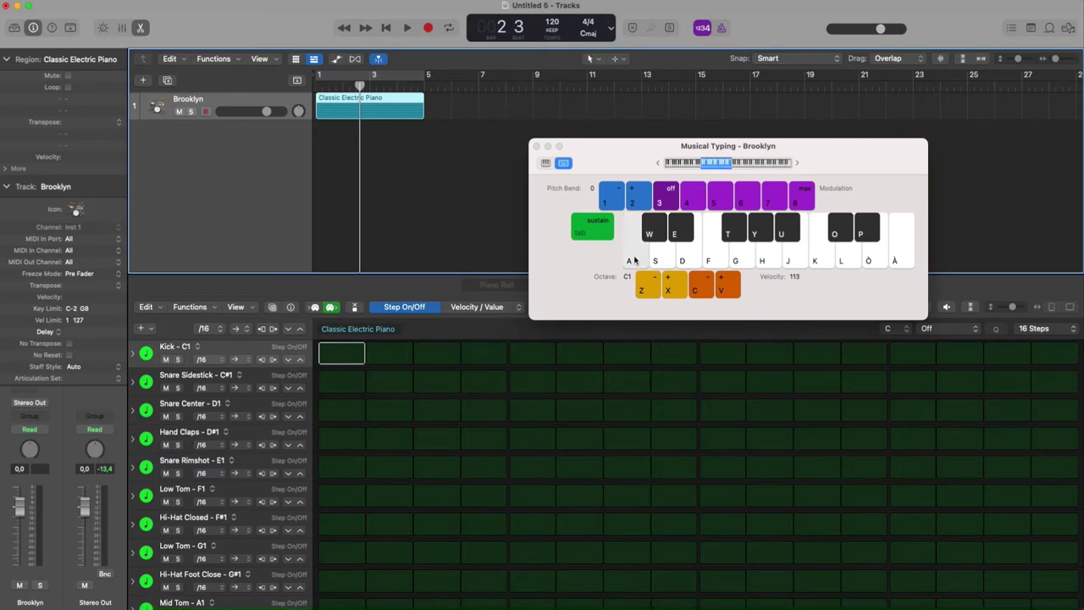
pyautogui.click(634, 260)
pyautogui.click(635, 260)
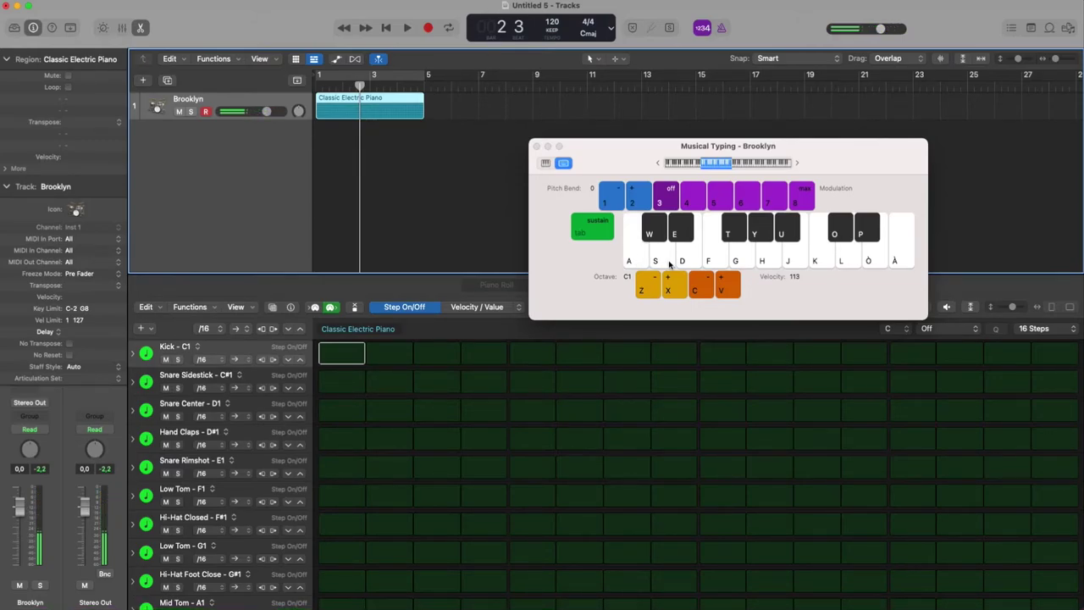
pyautogui.click(666, 264)
pyautogui.click(669, 265)
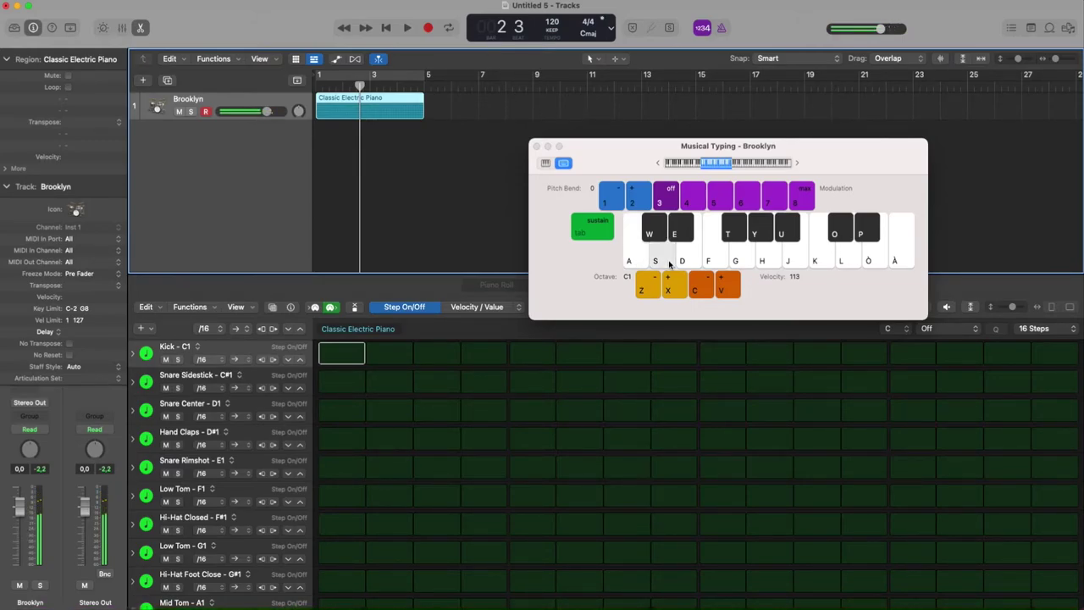
pyautogui.click(738, 240)
pyautogui.click(738, 240)
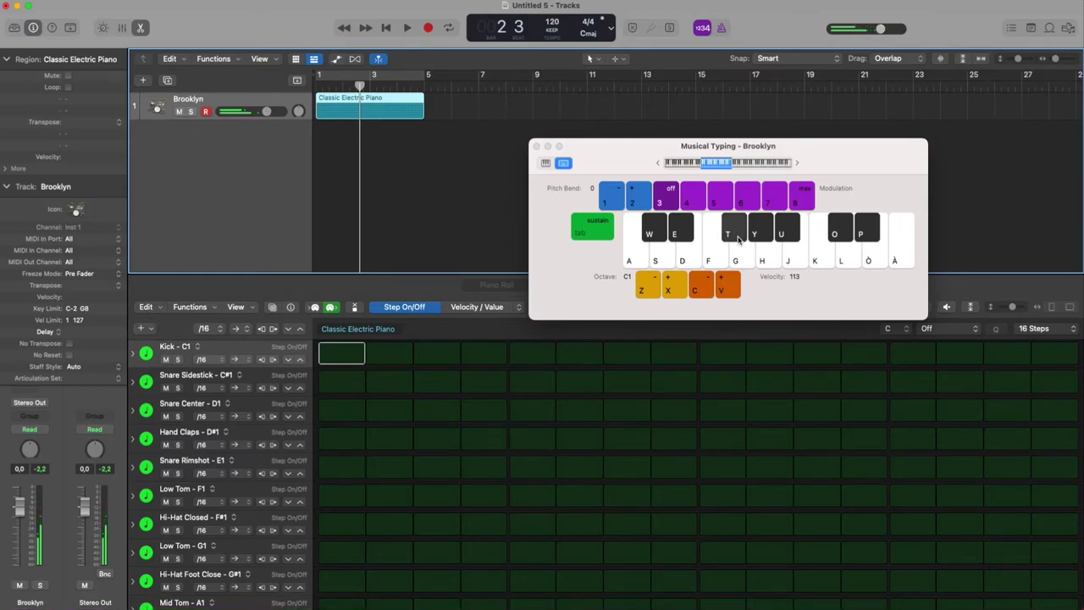
pyautogui.click(739, 240)
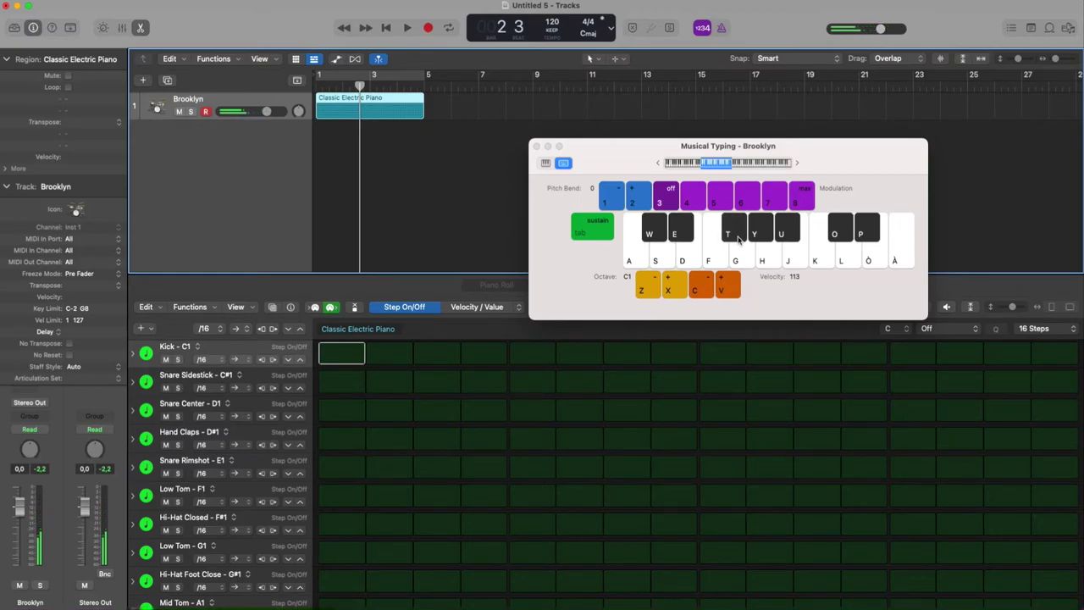
# - Fill Kick steps 1–4, Snare Center 5–9 and Hi-Hat Closed 10–14, then play the pattern
pyautogui.click(445, 192)
pyautogui.click(367, 286)
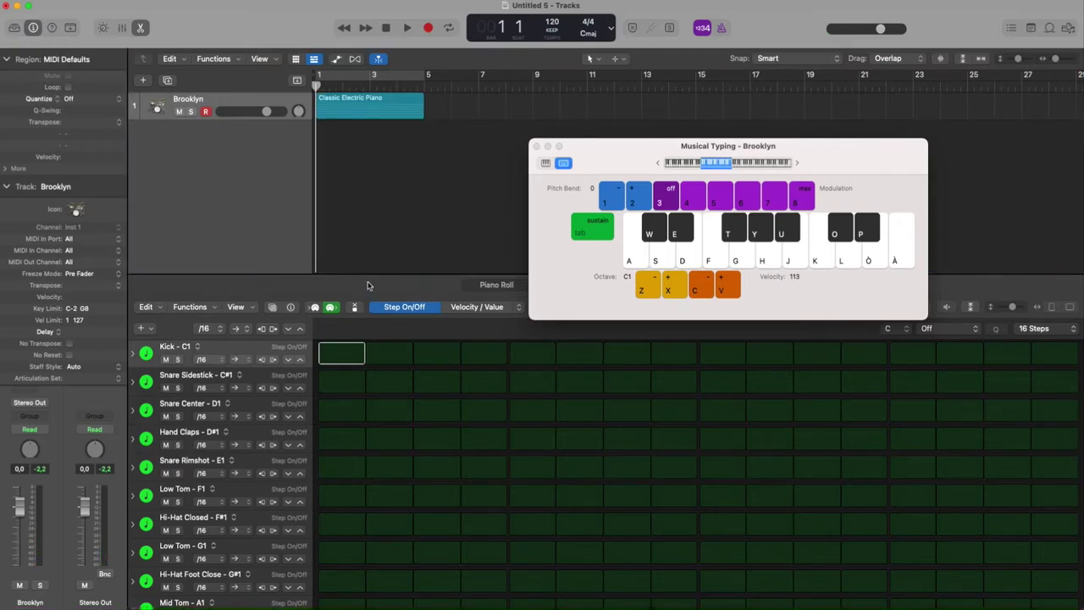
pyautogui.click(314, 307)
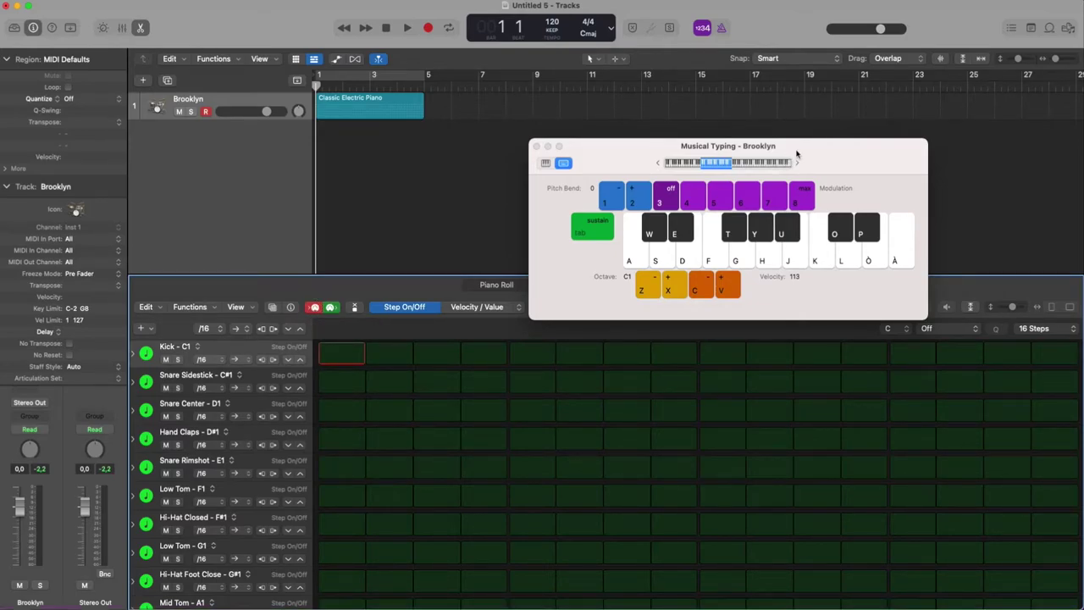
pyautogui.press('a')
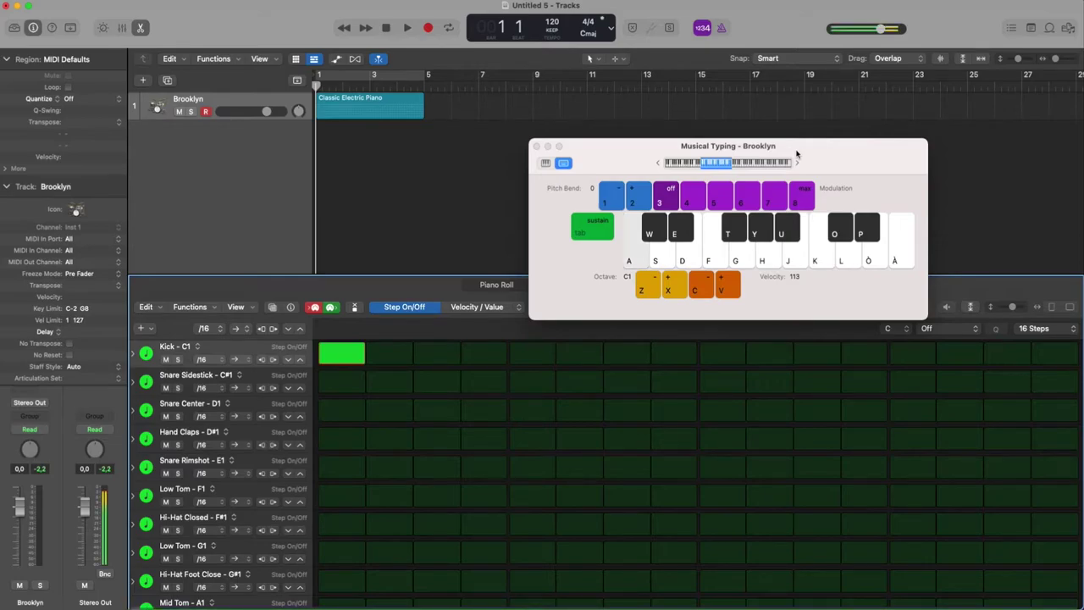
pyautogui.press('a')
pyautogui.press('a')
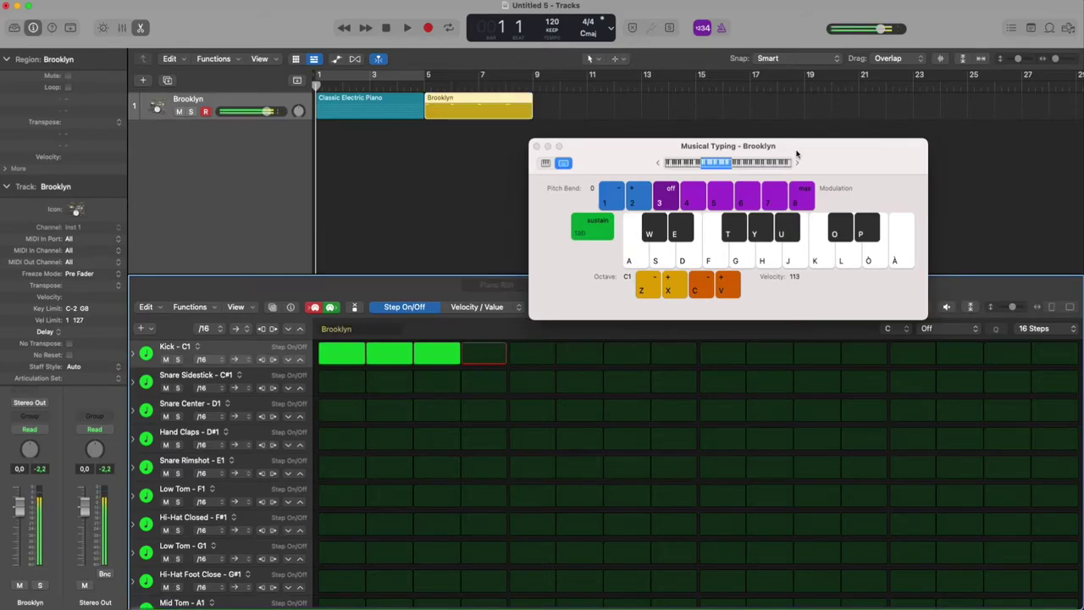
pyautogui.press('a')
pyautogui.press('s')
pyautogui.press('s')
pyautogui.press('s')
pyautogui.press('s')
pyautogui.press('s')
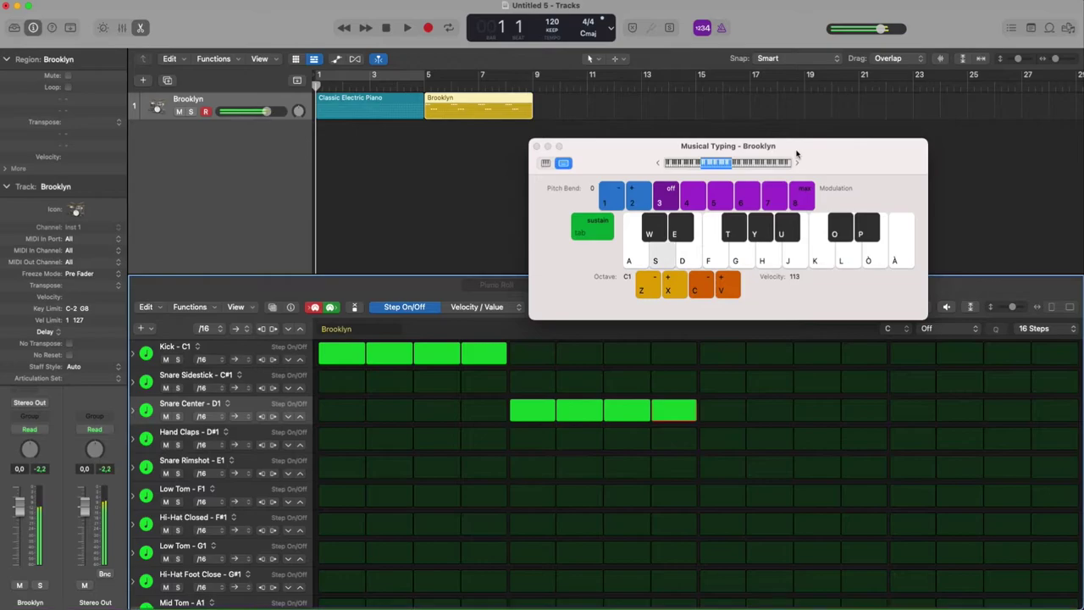
pyautogui.press('t')
pyautogui.press('t')
pyautogui.press('t')
pyautogui.press('t')
pyautogui.press('t')
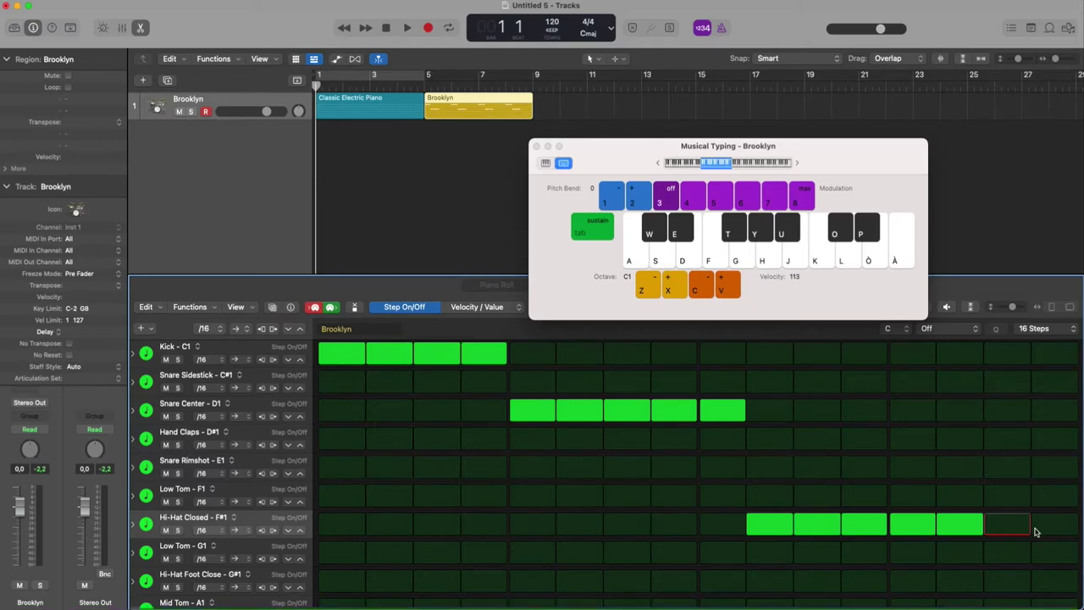
pyautogui.press('space')
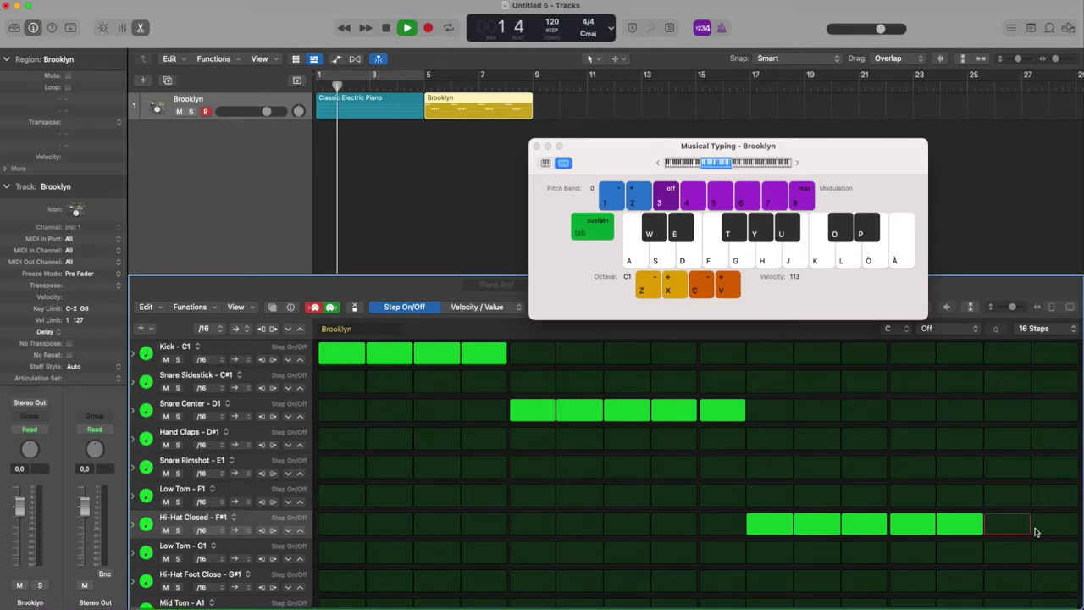
pyautogui.press('space')
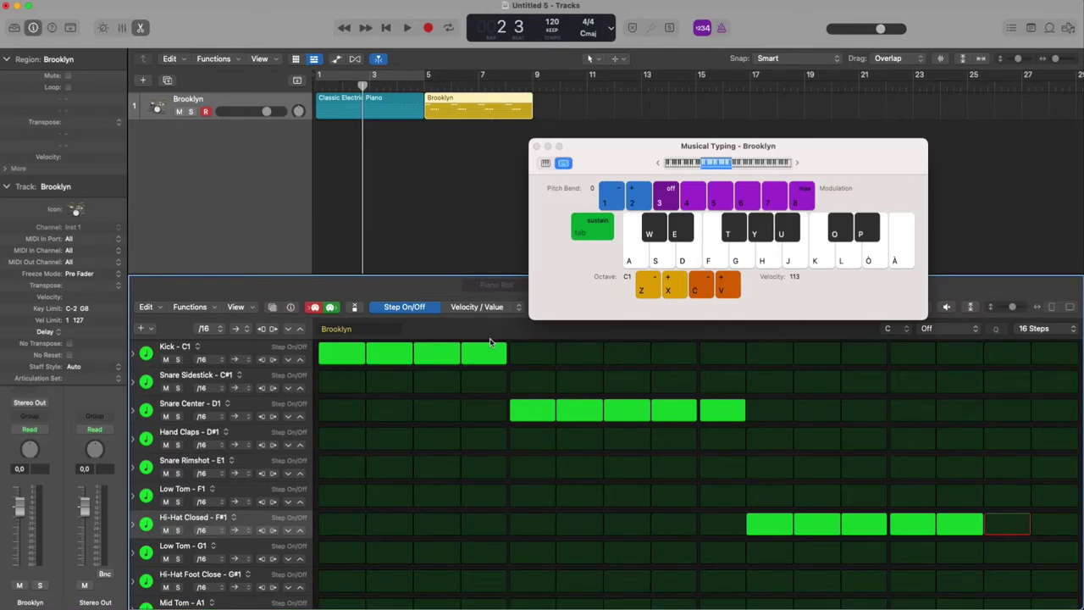
# - Delete the Brooklyn pattern and Classic Electric Piano regions and close Musical Typing
pyautogui.click(480, 102)
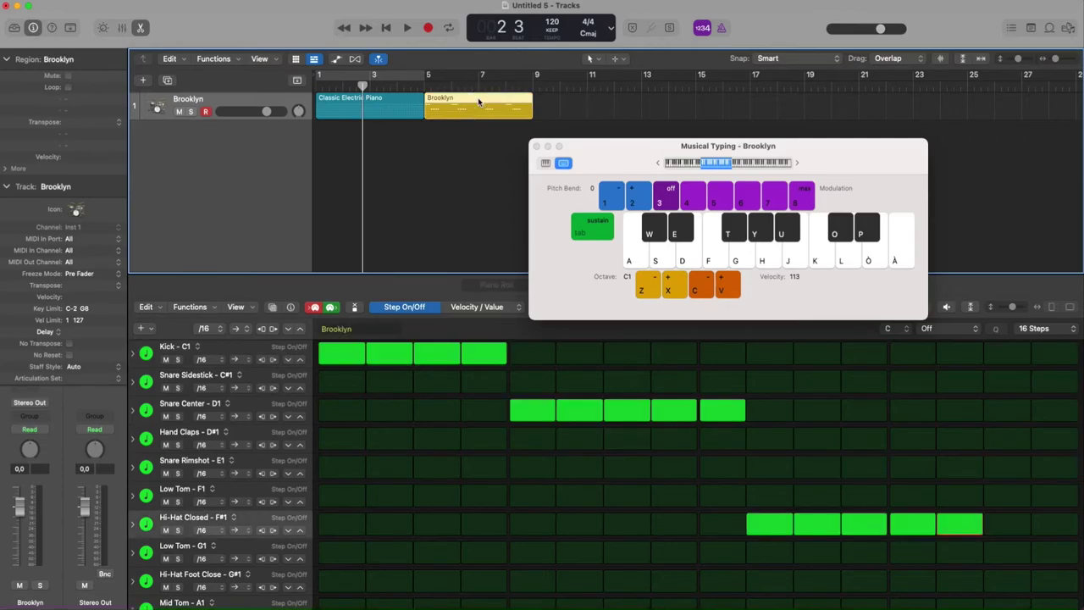
pyautogui.press('Delete')
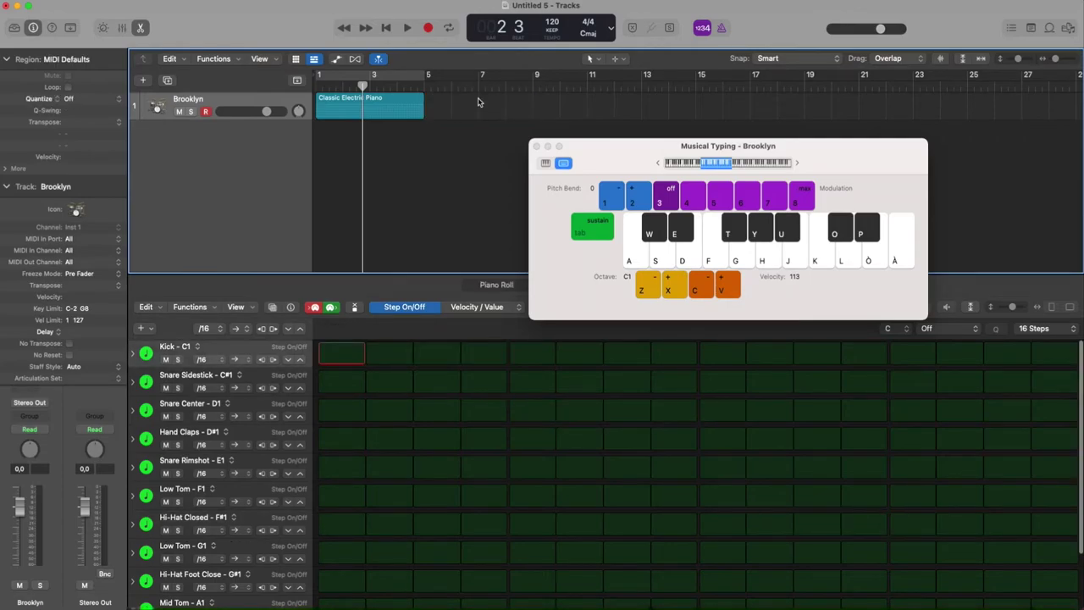
pyautogui.click(536, 146)
pyautogui.click(403, 111)
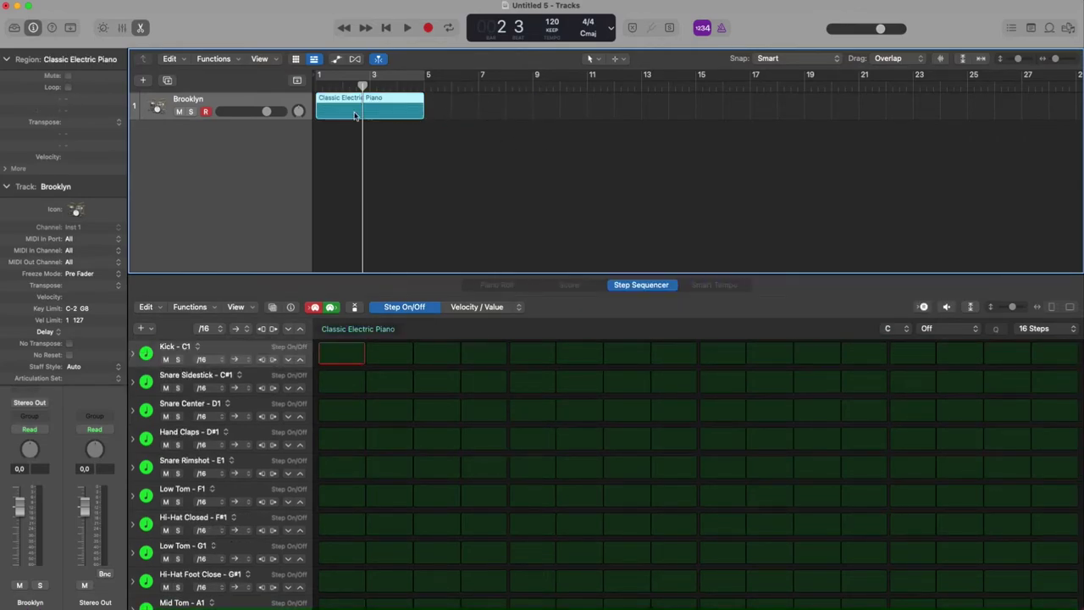
pyautogui.press('Delete')
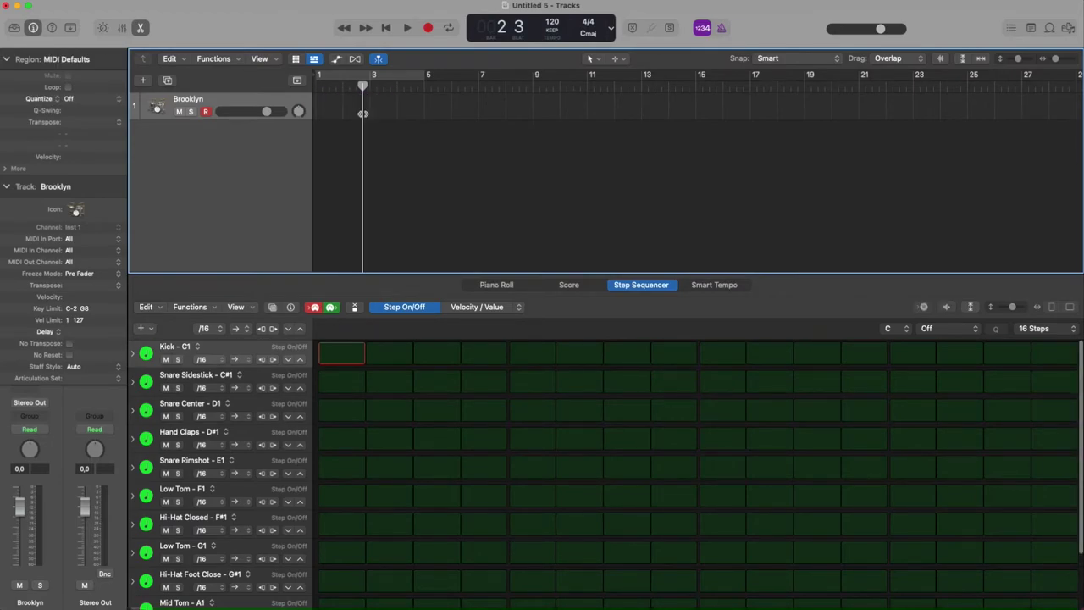
# - Open the Key Commands editor from the Logic Pro menu
pyautogui.click(46, 7)
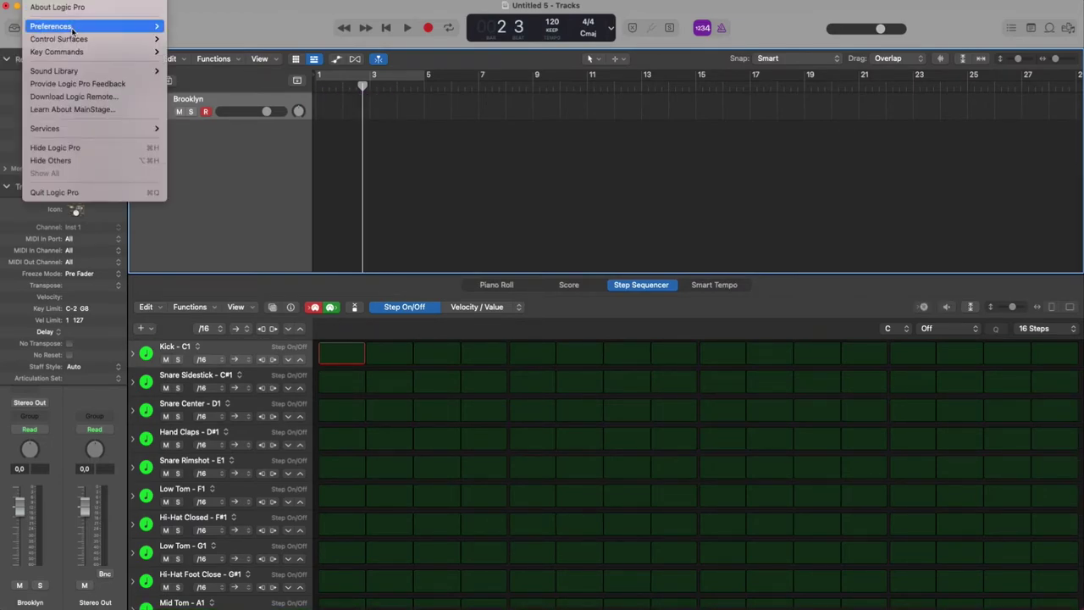
pyautogui.moveTo(51, 26)
pyautogui.moveTo(57, 51)
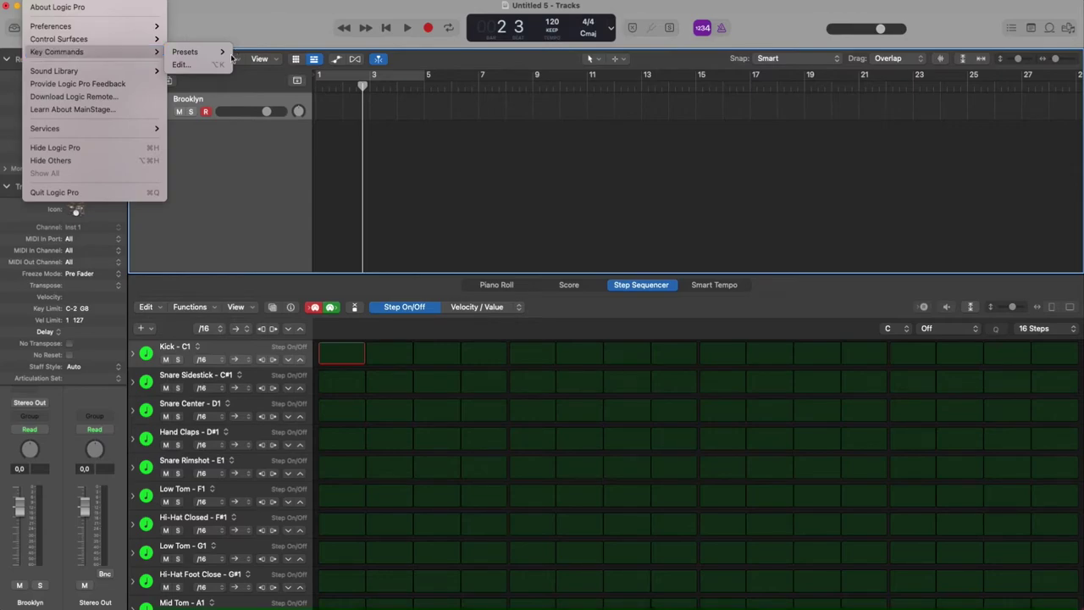
pyautogui.click(182, 65)
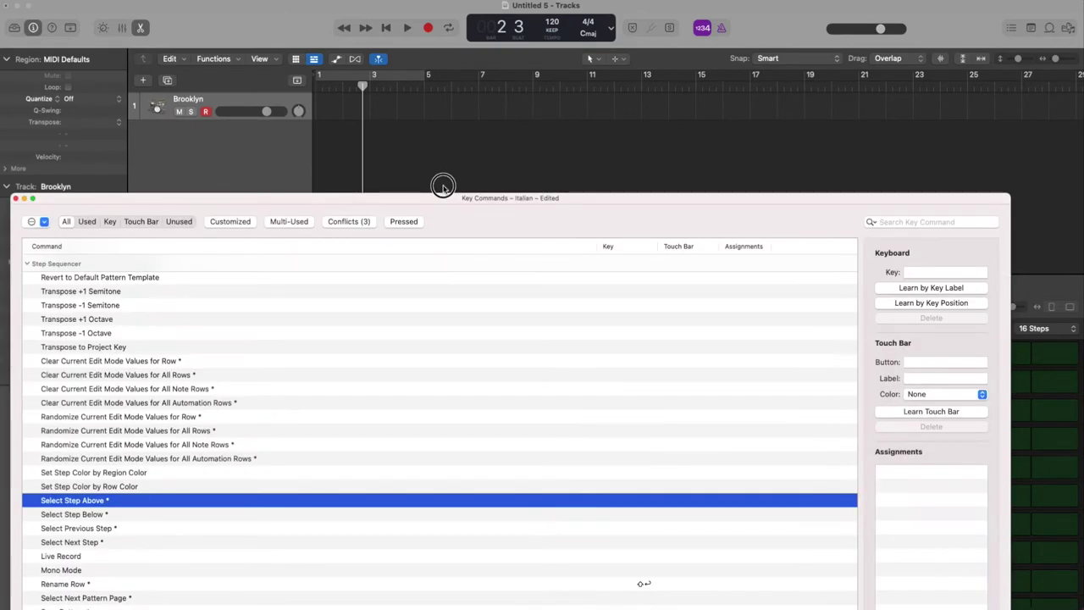
# - Move the Key Commands window to the top and scroll to the Step Sequencer commands
pyautogui.moveTo(442, 193); pyautogui.dragTo(440, 36)
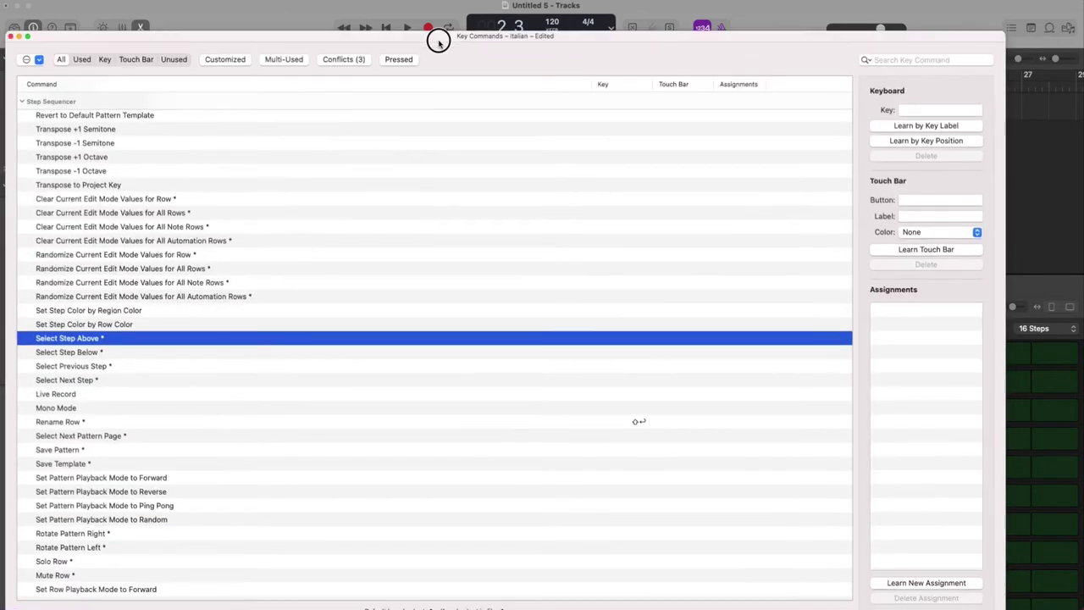
pyautogui.scroll(10, 122, 294)
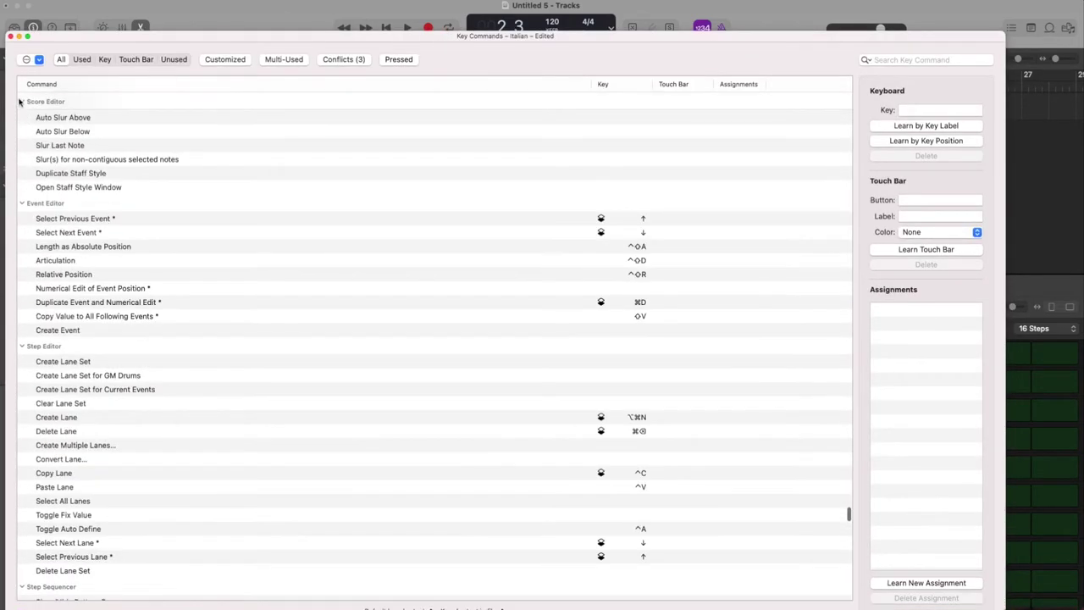
pyautogui.scroll(-10, 51, 211)
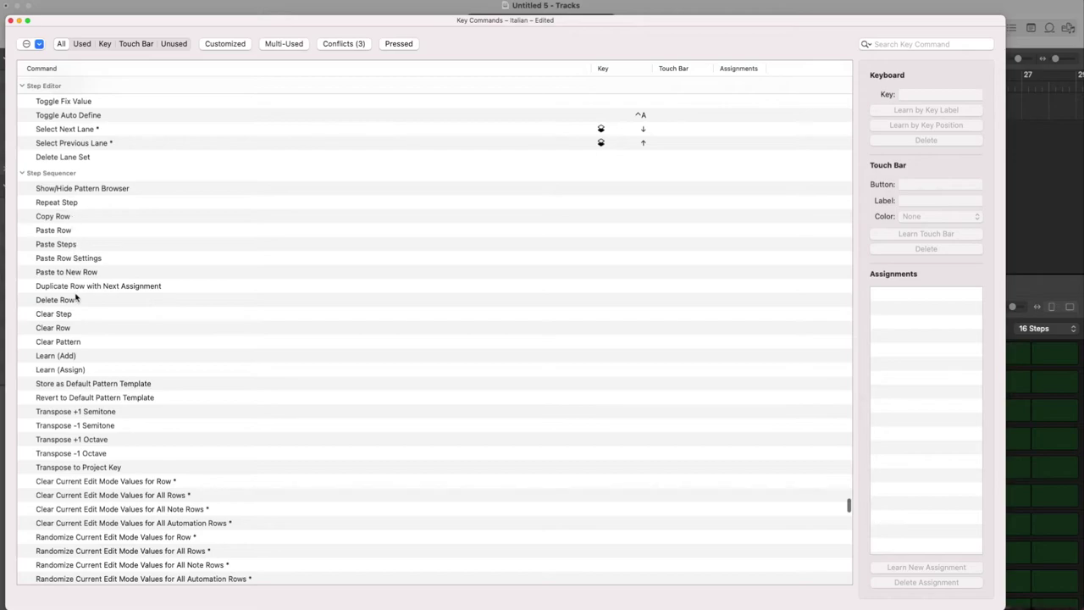
pyautogui.scroll(-2, 77, 344)
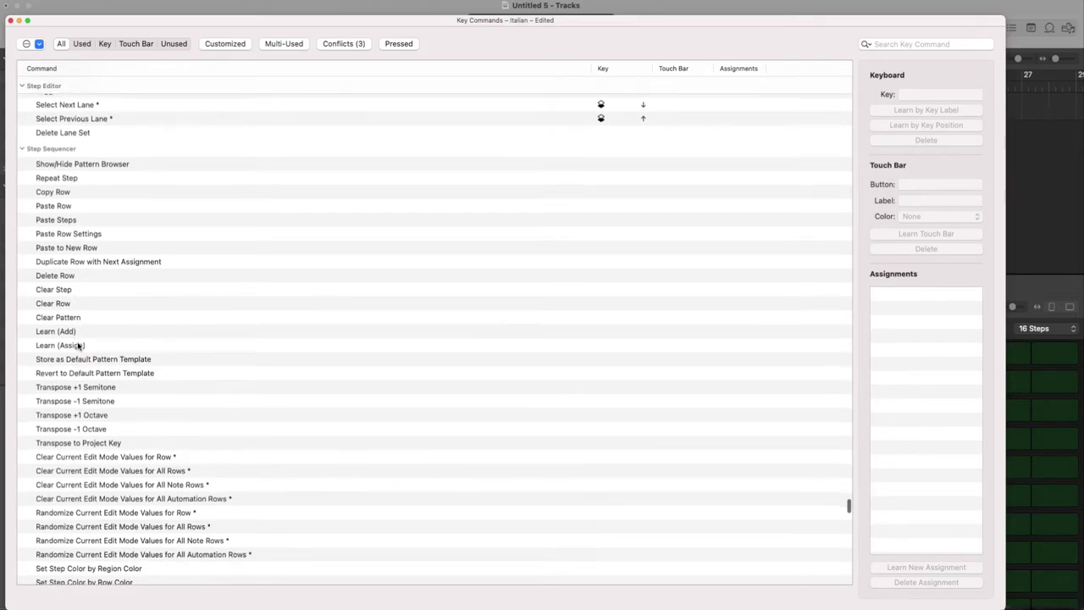
pyautogui.scroll(-10, 77, 343)
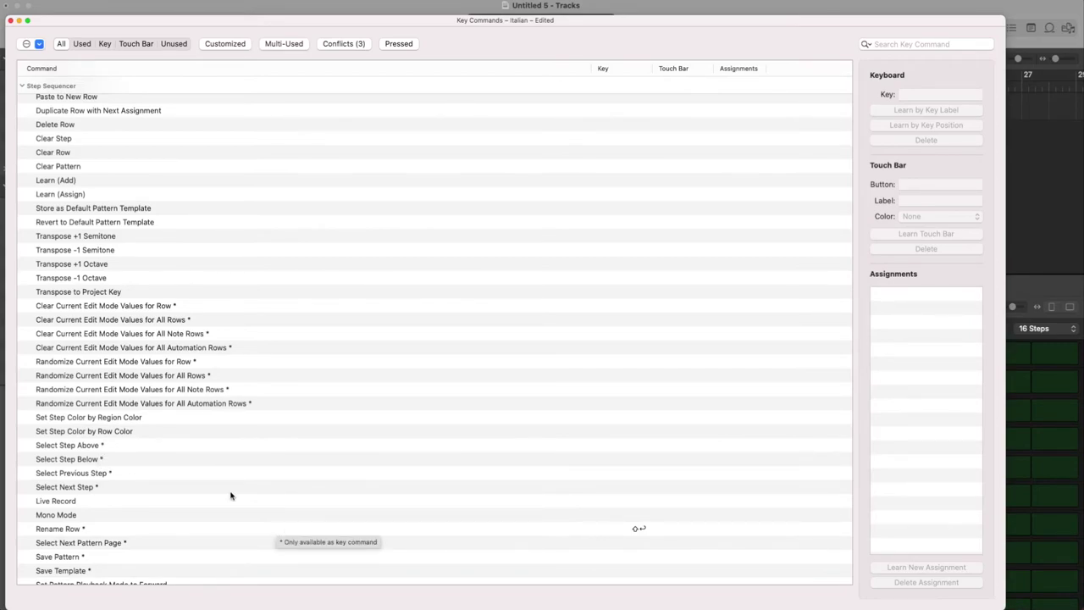
# - Review the Select Step commands and arm Learn by Key Label for Select Step Above
pyautogui.click(101, 446)
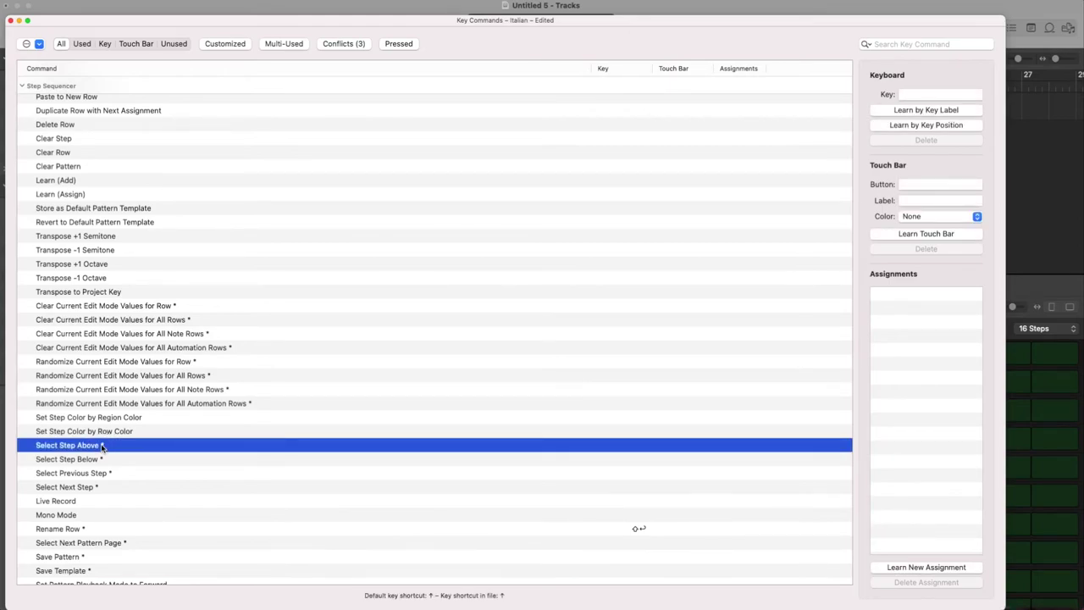
pyautogui.click(118, 434)
pyautogui.click(127, 446)
pyautogui.click(127, 459)
pyautogui.click(127, 472)
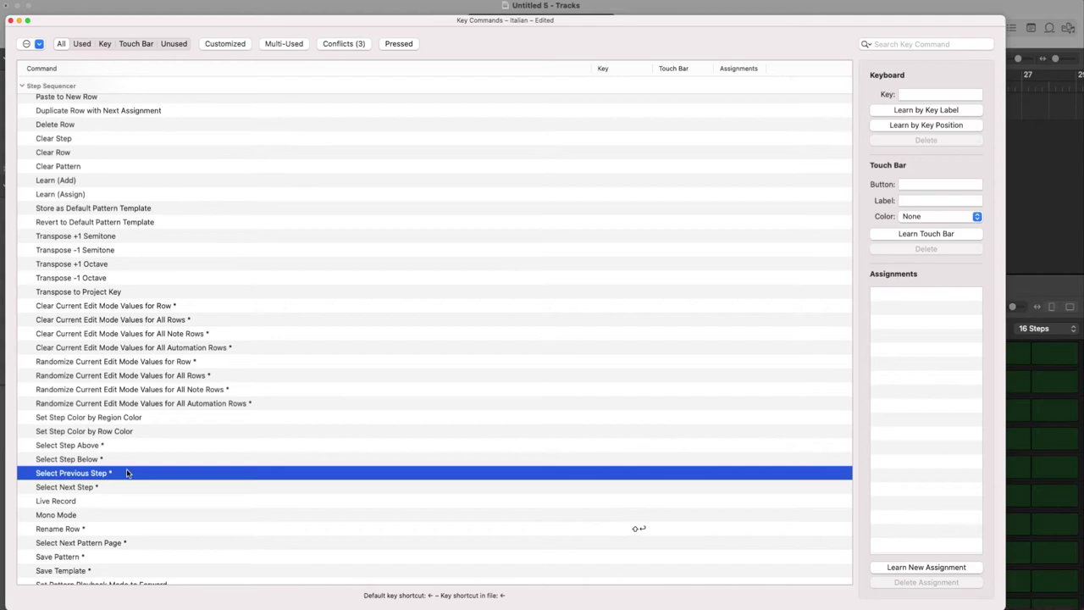
pyautogui.click(131, 488)
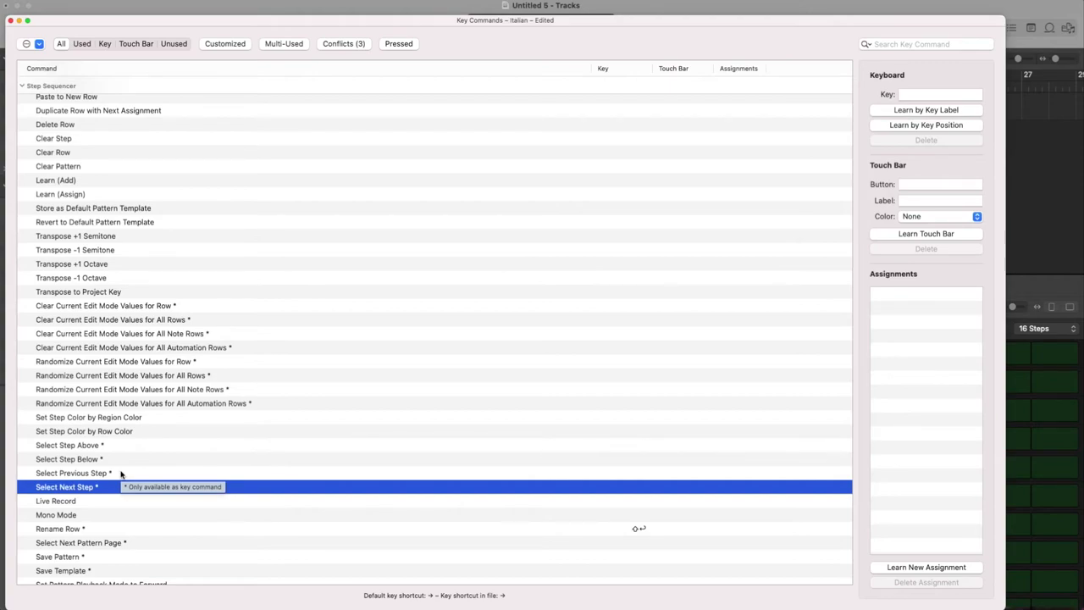
pyautogui.click(133, 447)
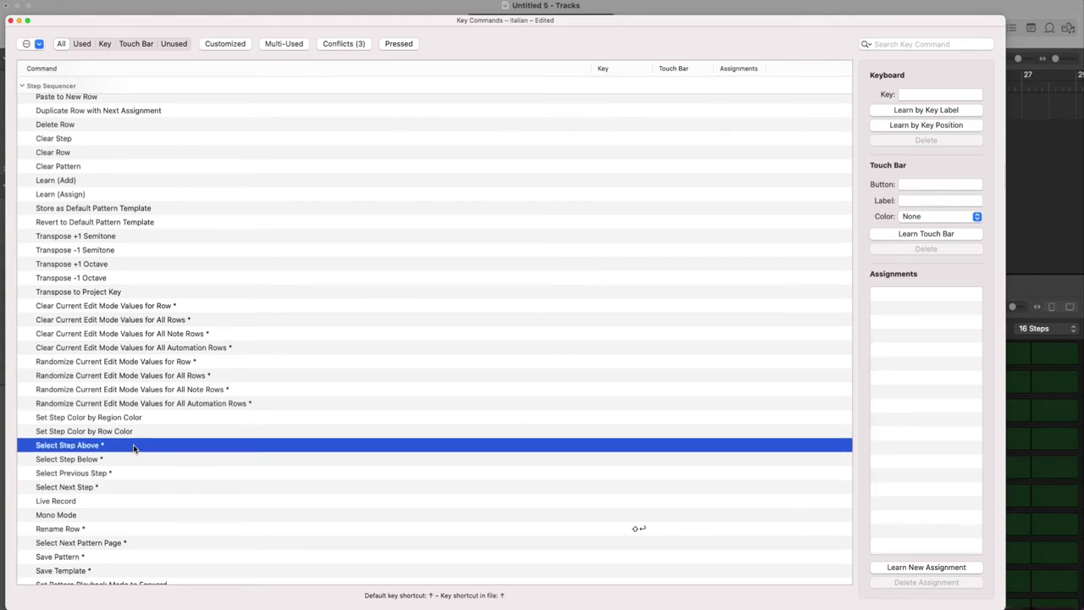
pyautogui.click(956, 111)
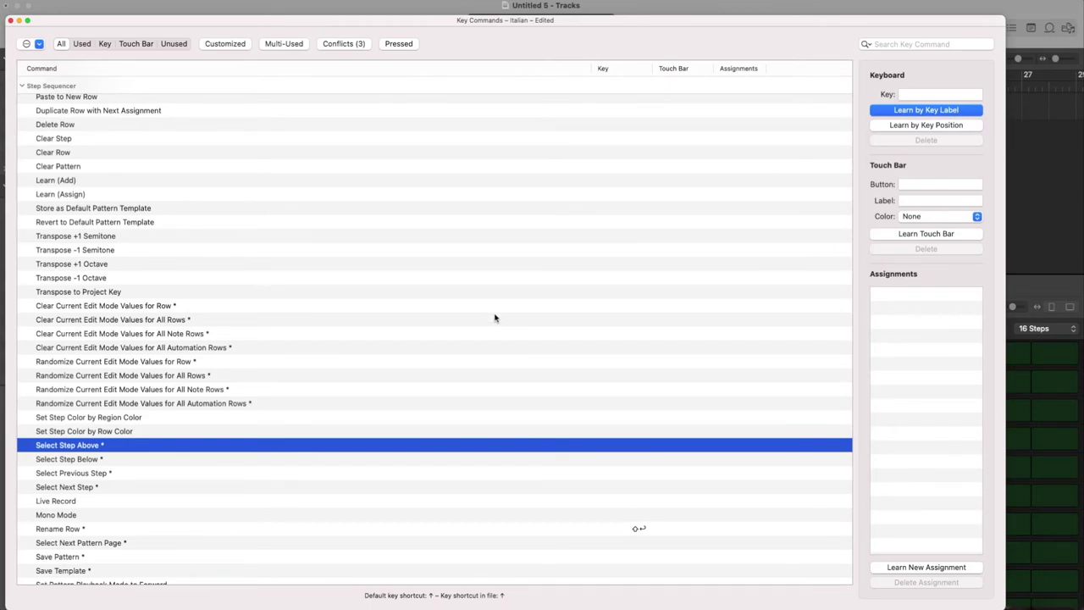
# - Assign Ctrl+Up to Select Step Above, Ctrl+Down to Below, and Ctrl+Left to Previous Step
pyautogui.hotkey('ctrl', 'Up')
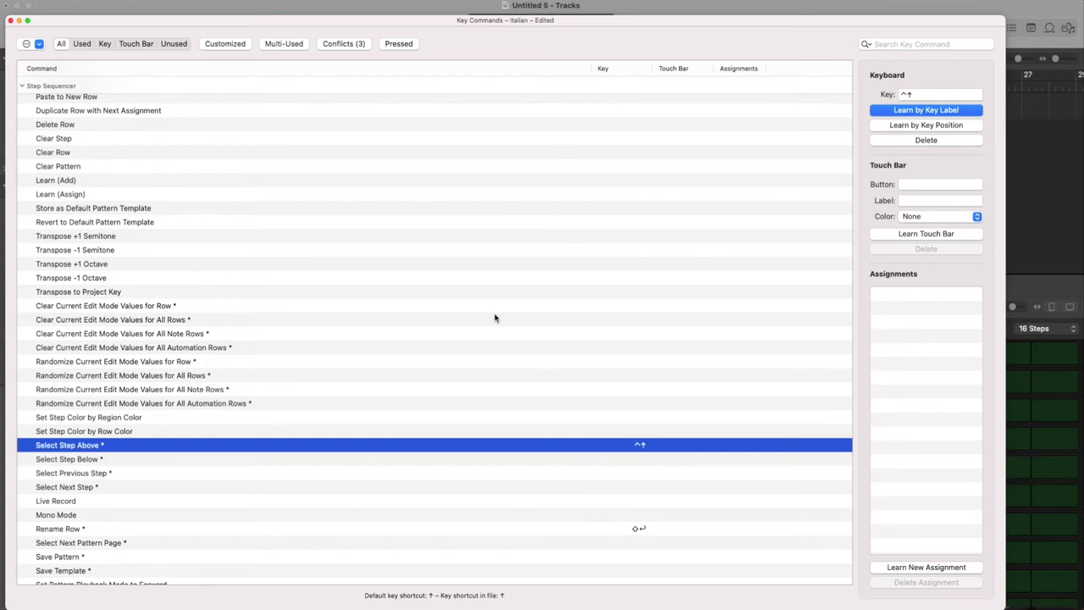
pyautogui.click(649, 463)
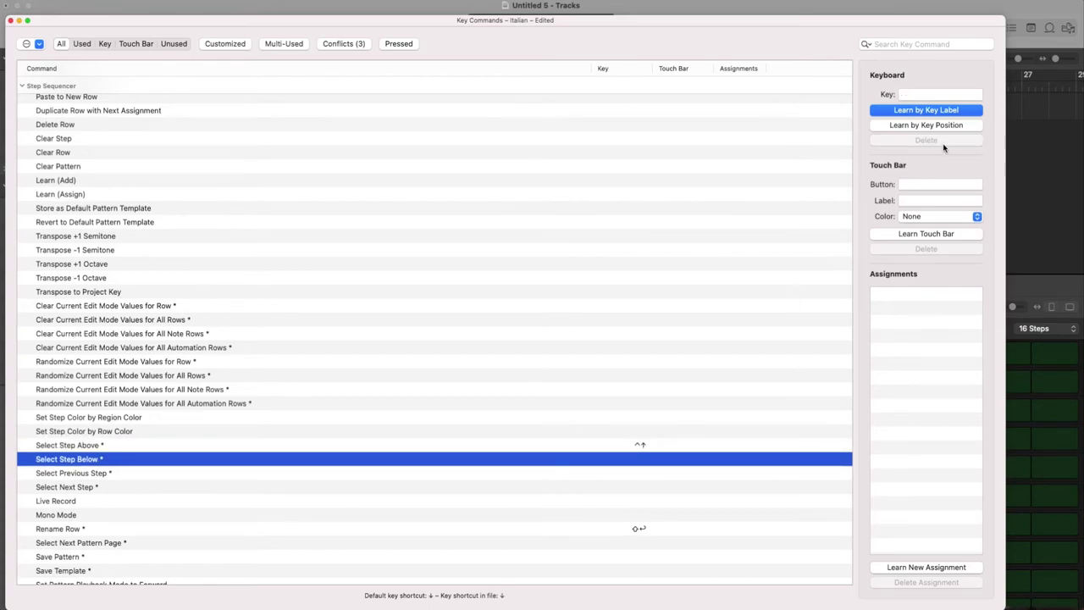
pyautogui.hotkey('ctrl', 'Down')
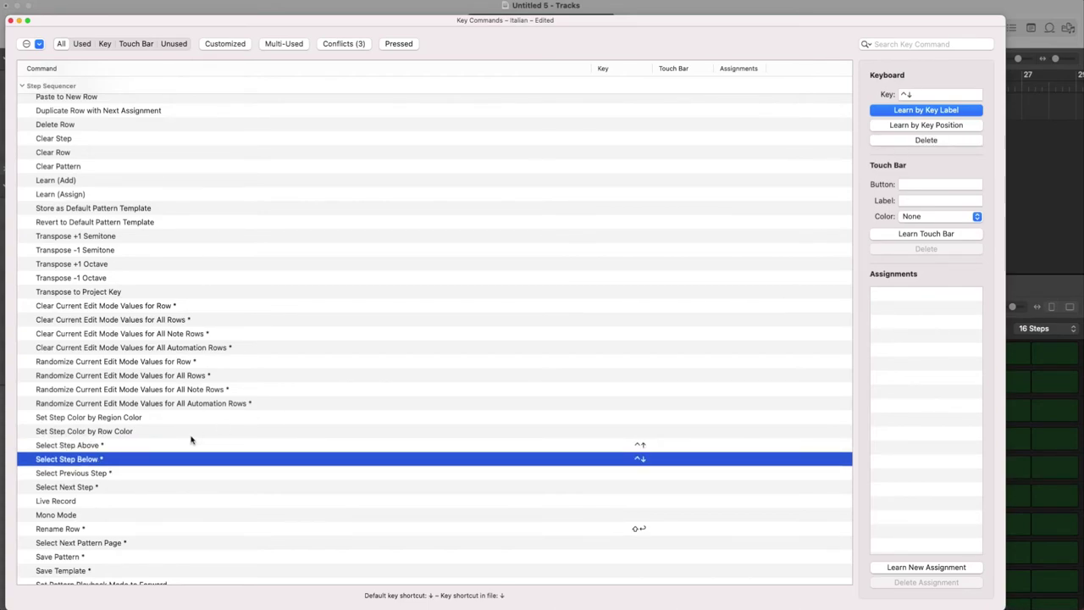
pyautogui.click(160, 474)
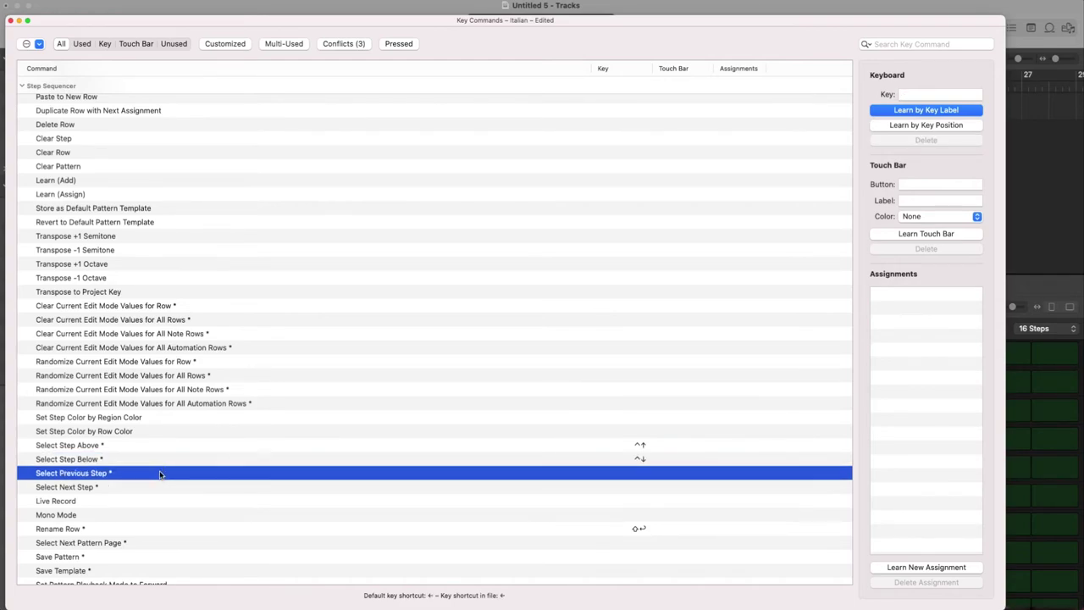
pyautogui.hotkey('ctrl', 'Left')
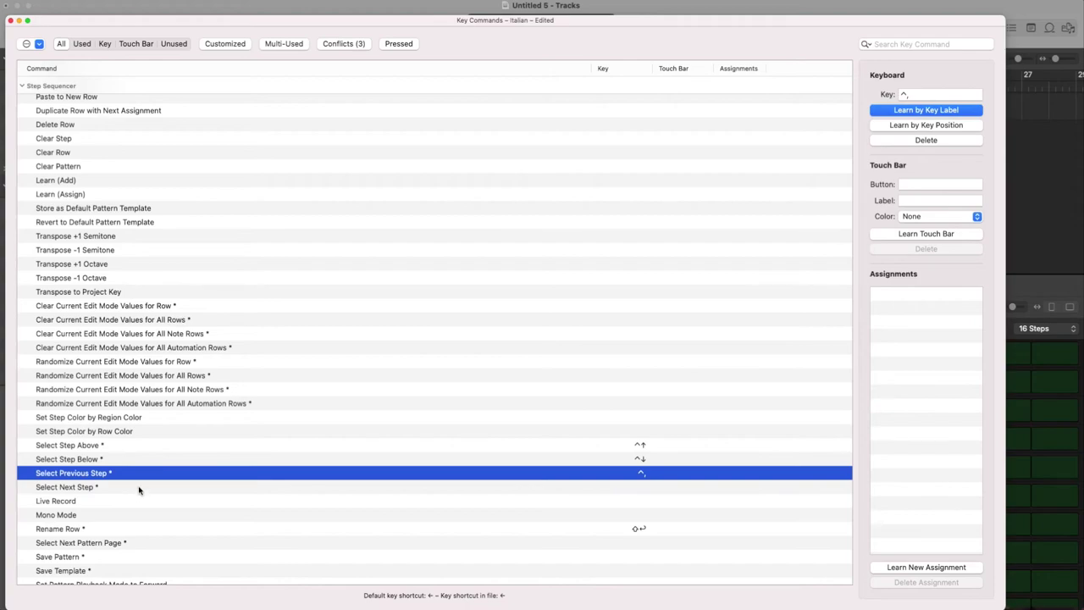
# - Assign Ctrl+period to Select Next Step, accept the conflict, and close Key Commands
pyautogui.click(140, 489)
pyautogui.hotkey('ctrl', '.')
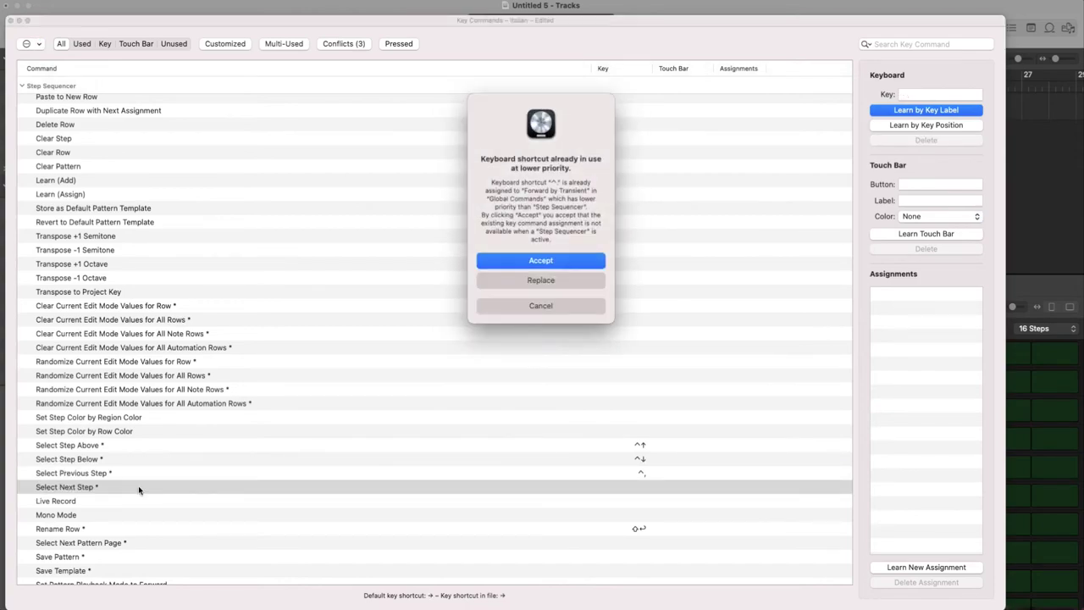
pyautogui.click(559, 259)
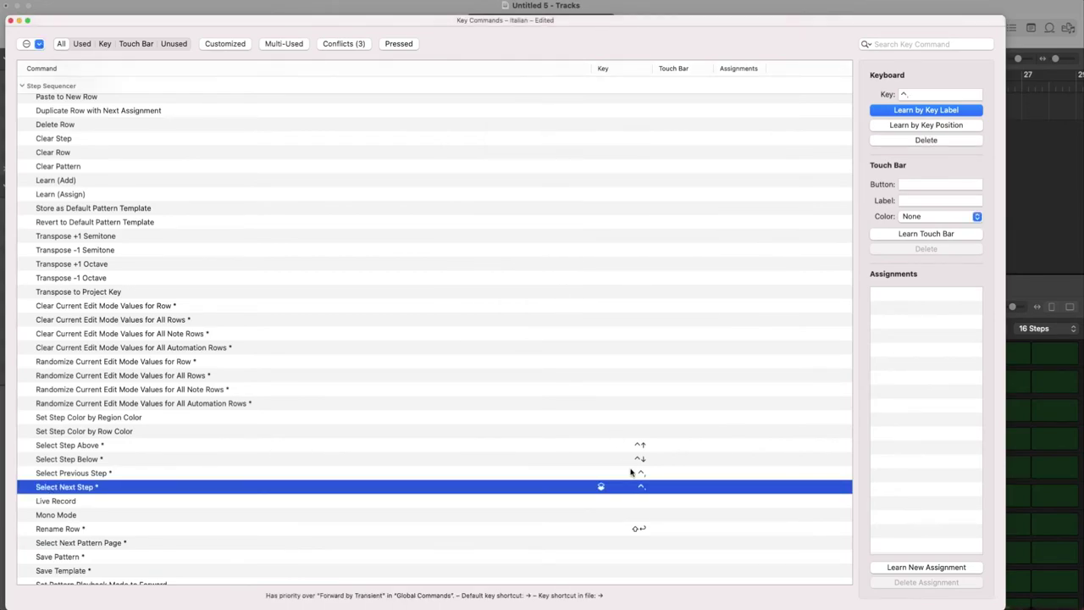
pyautogui.click(10, 20)
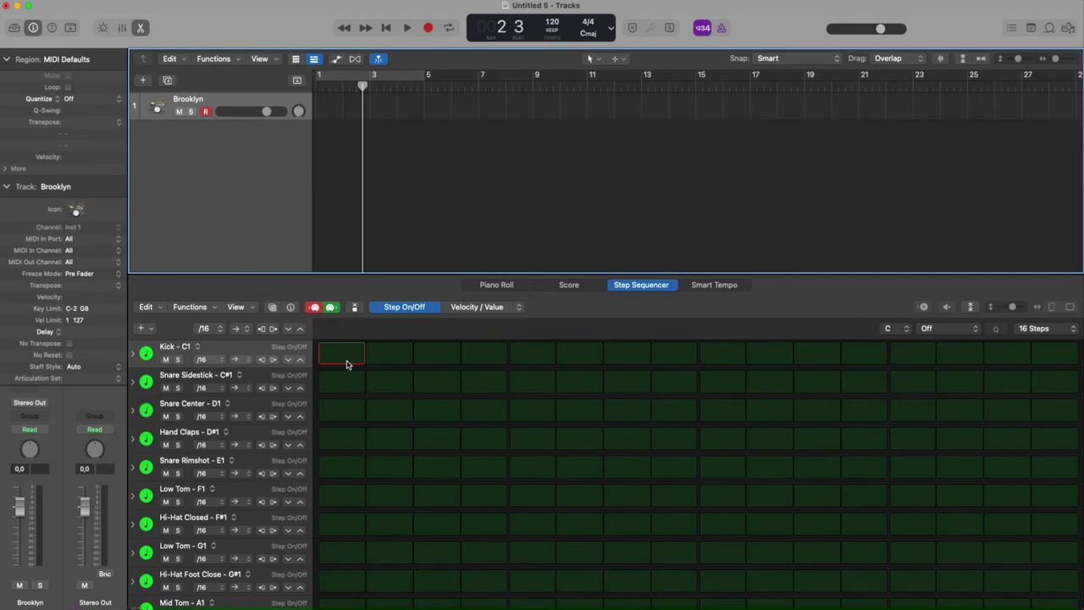
# - Move the step selection across the Kick, Low Tom and Snare Sidestick rows, ending on Kick step 1
pyautogui.click(387, 288)
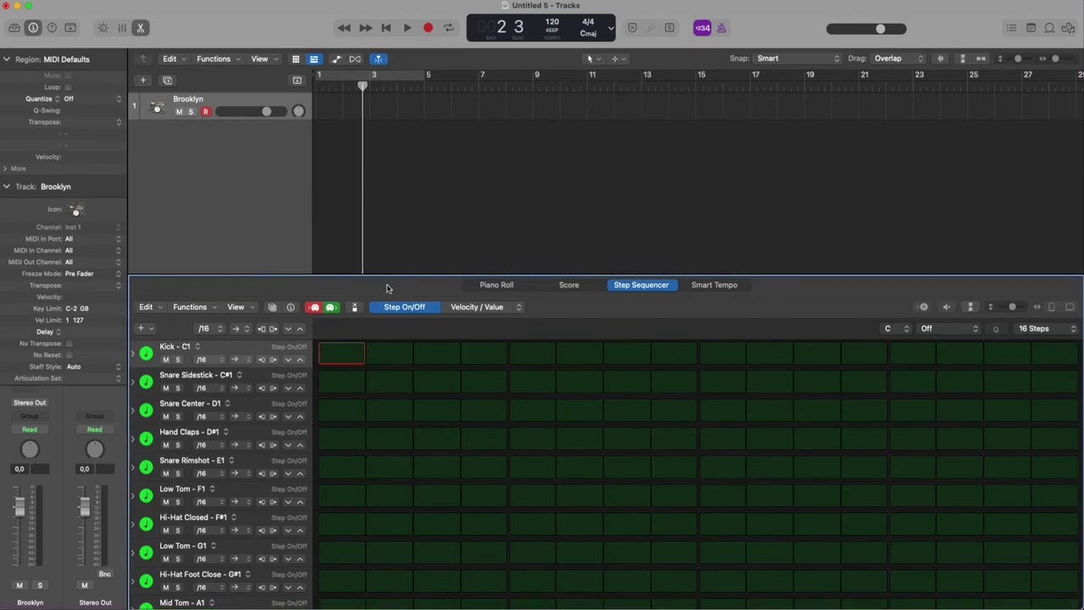
pyautogui.press('space')
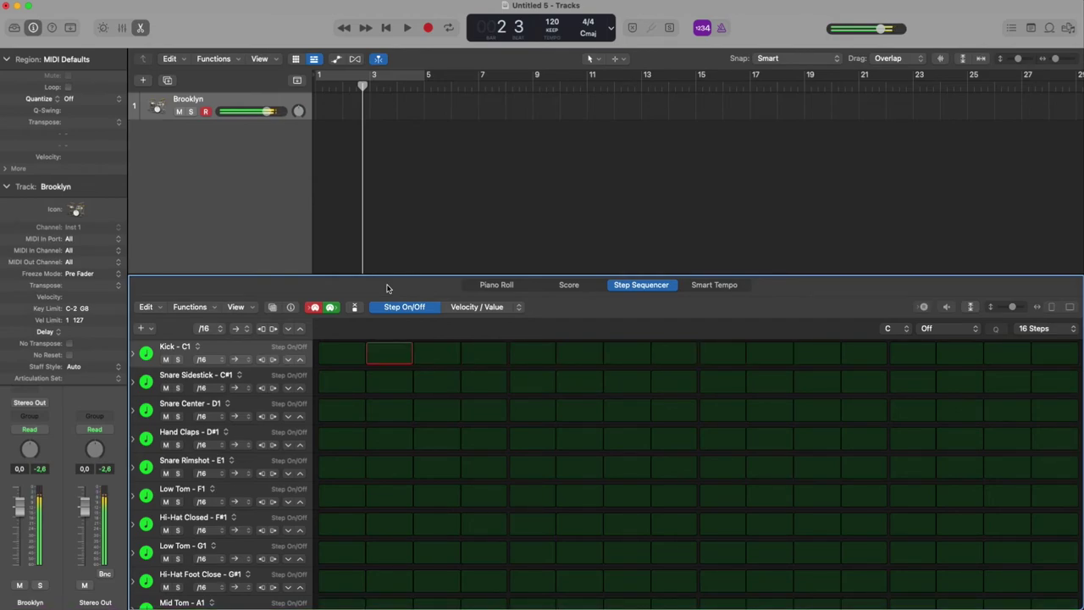
pyautogui.press('Down')
pyautogui.press('Down')
pyautogui.press('Down')
pyautogui.press('Down')
pyautogui.press('Down')
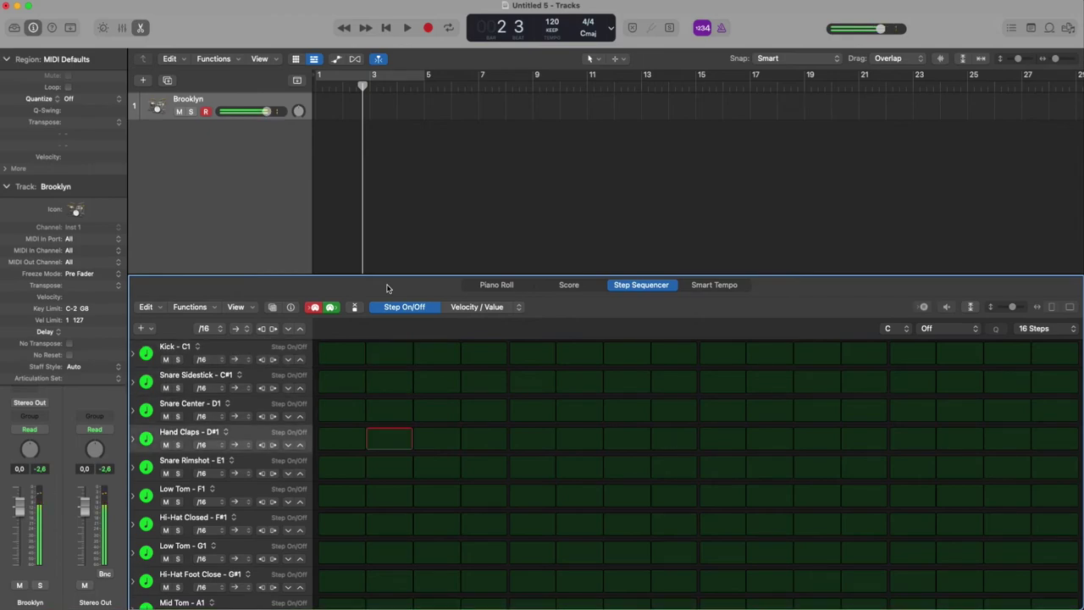
pyautogui.press('Down')
pyautogui.press('Down')
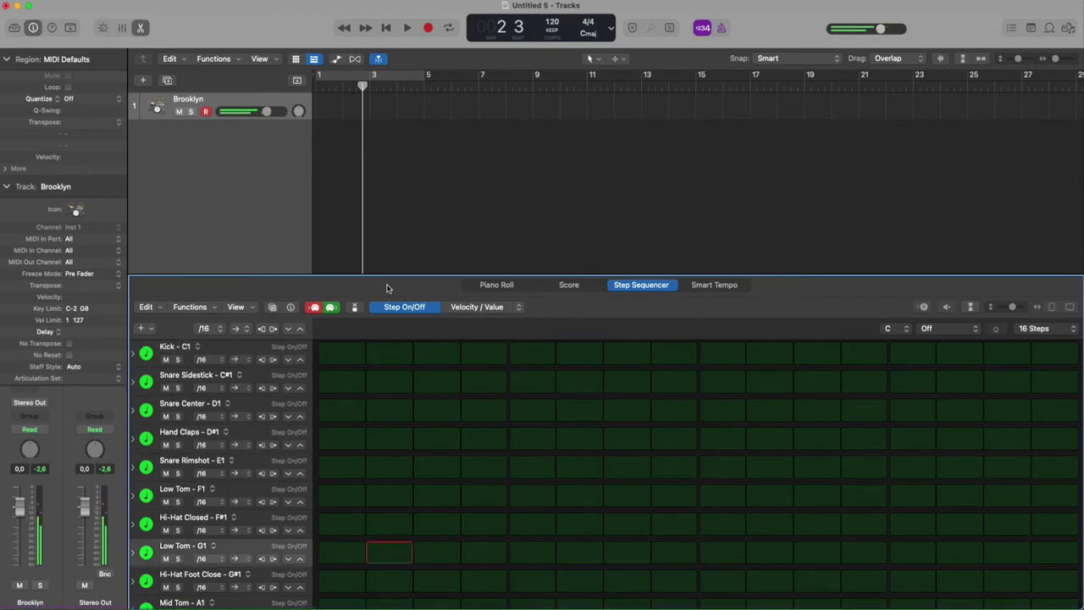
pyautogui.press('Up')
pyautogui.press('Up')
pyautogui.press('Up')
pyautogui.press('Up')
pyautogui.press('Up')
pyautogui.press('Up')
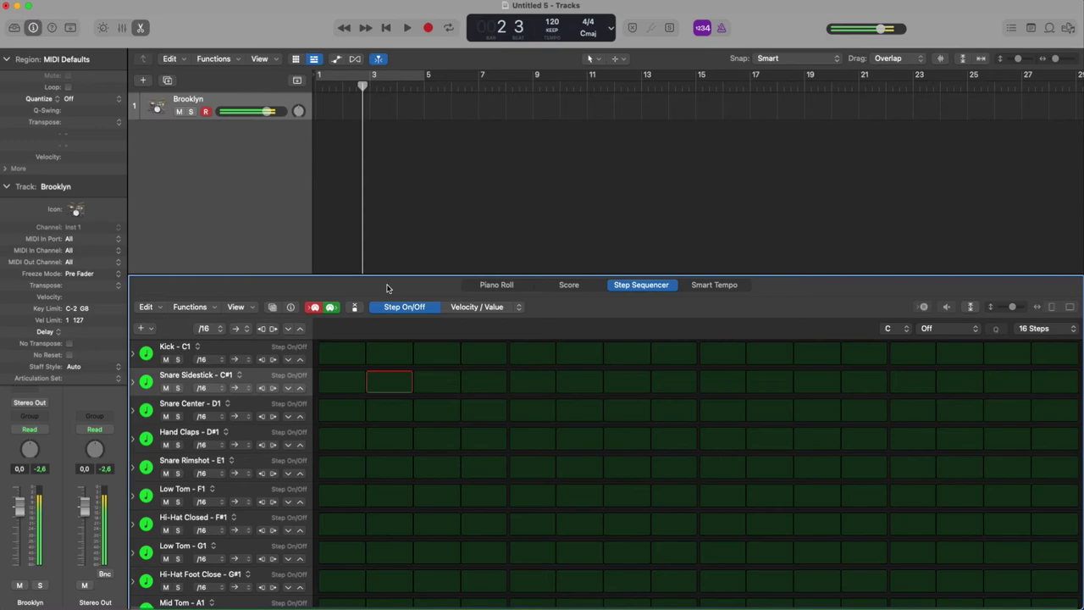
pyautogui.press('Up')
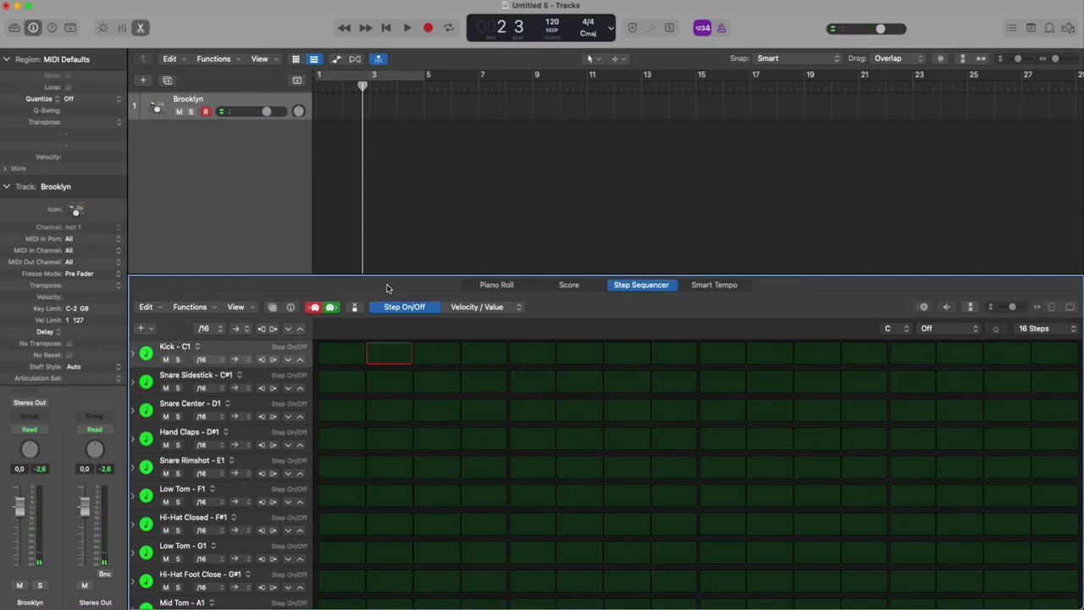
pyautogui.press('Left')
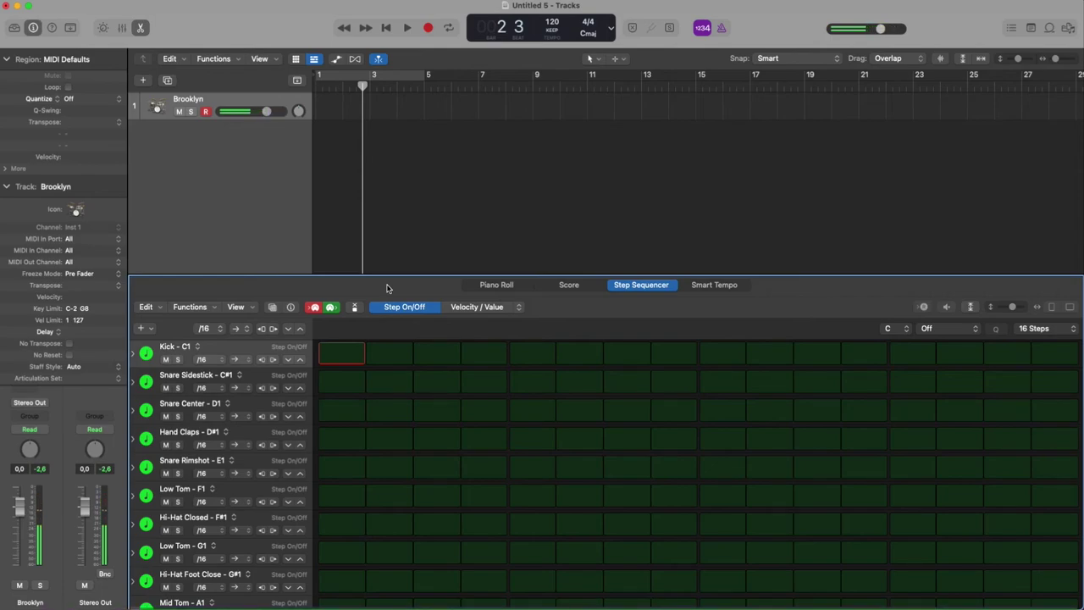
# - Toggle the Brooklyn track's volume automation off again and open Musical Typing
pyautogui.press('a')
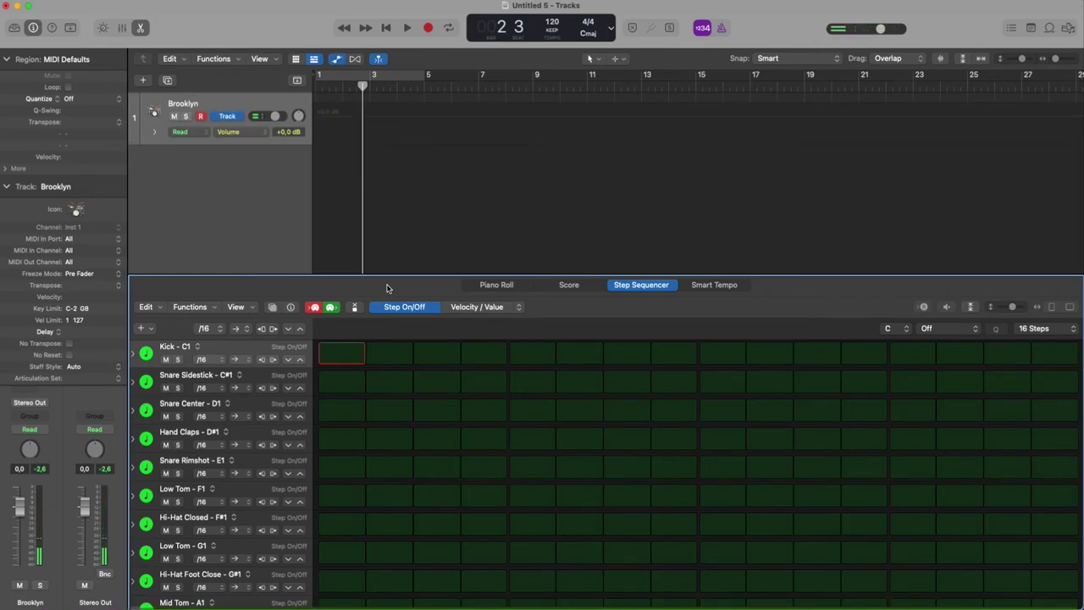
pyautogui.press('a')
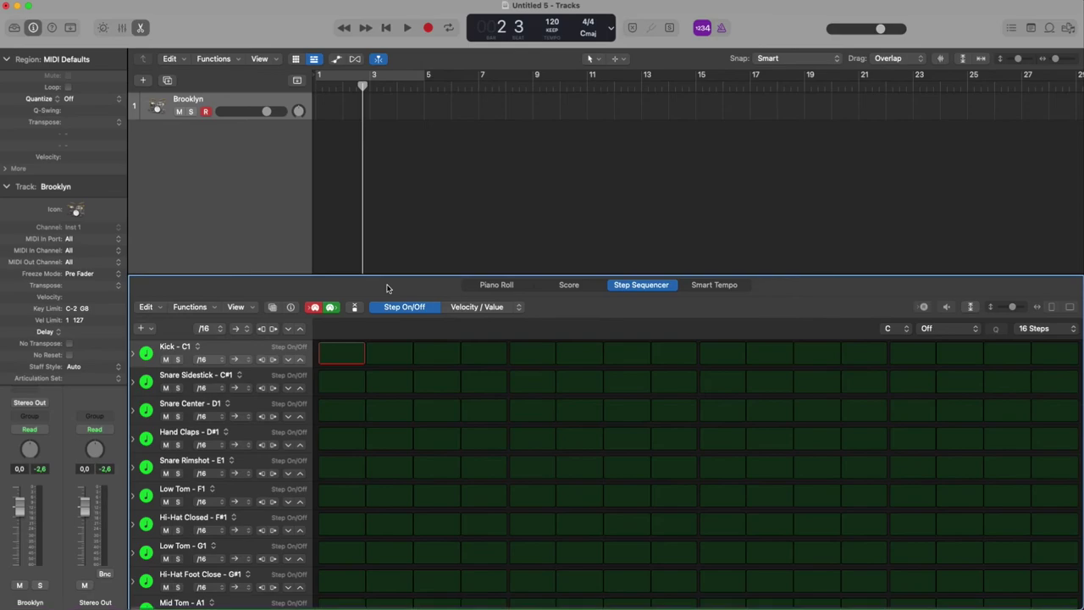
pyautogui.press('cmd+k')
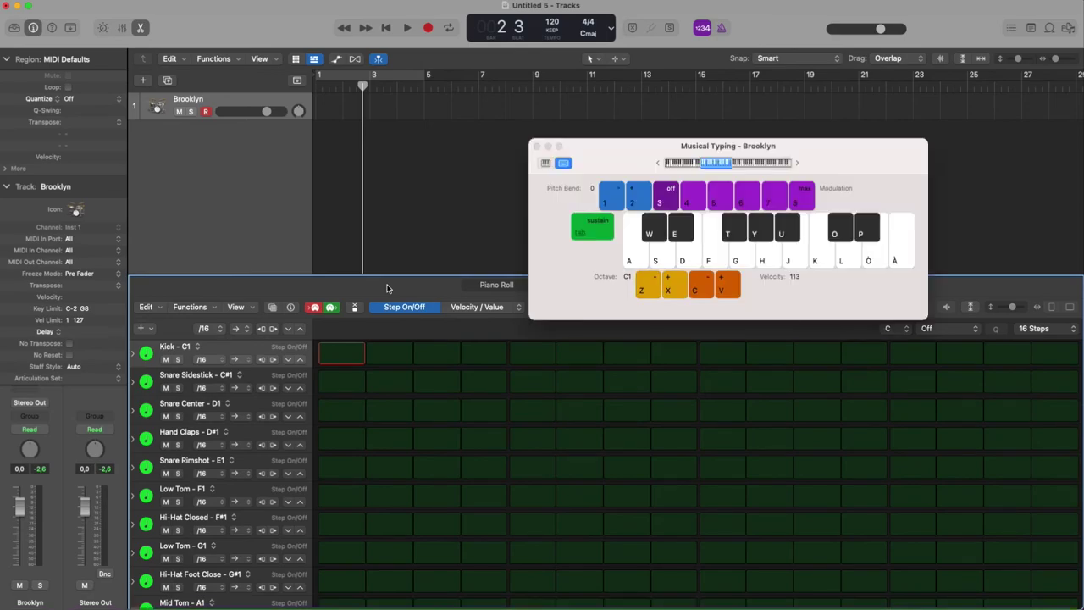
# - Step-enter Kick notes (A key) on steps 1, 5, 9, 13 and a Snare Center note (D key) on step 5
pyautogui.press('a')
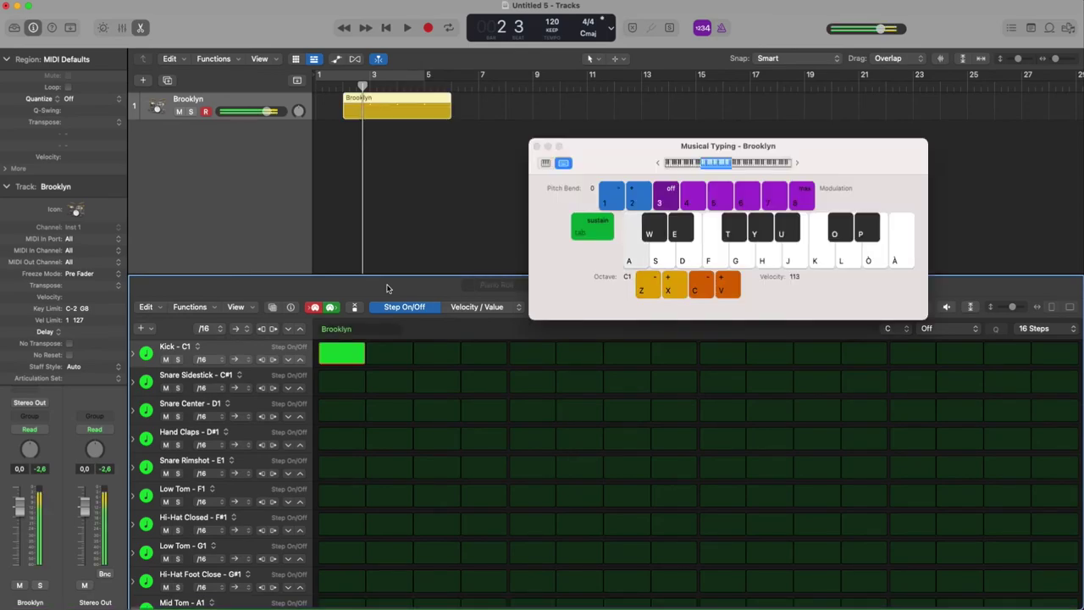
pyautogui.press('a')
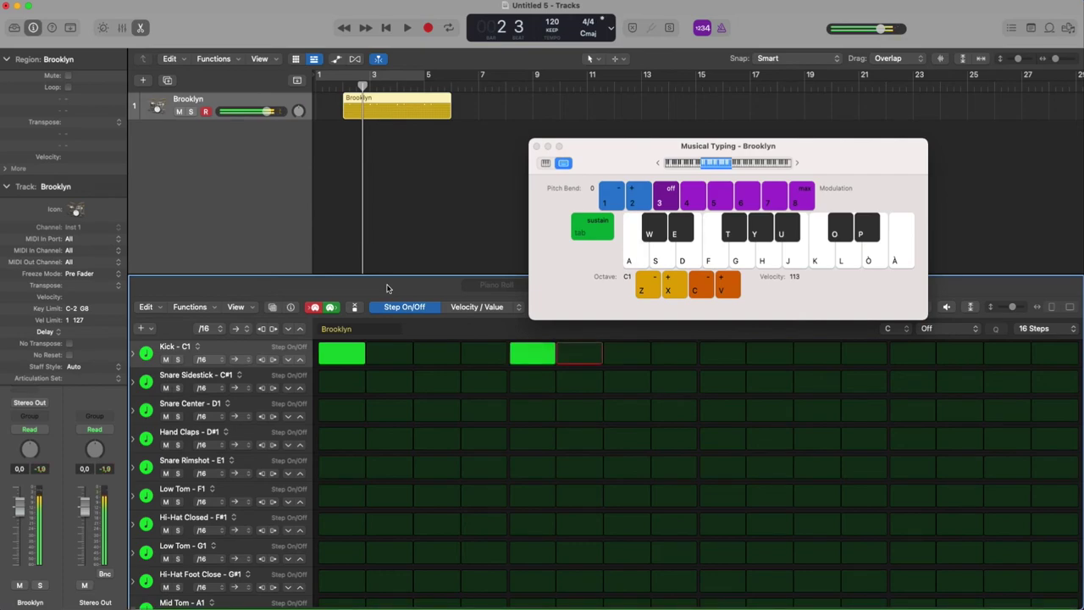
pyautogui.press('a')
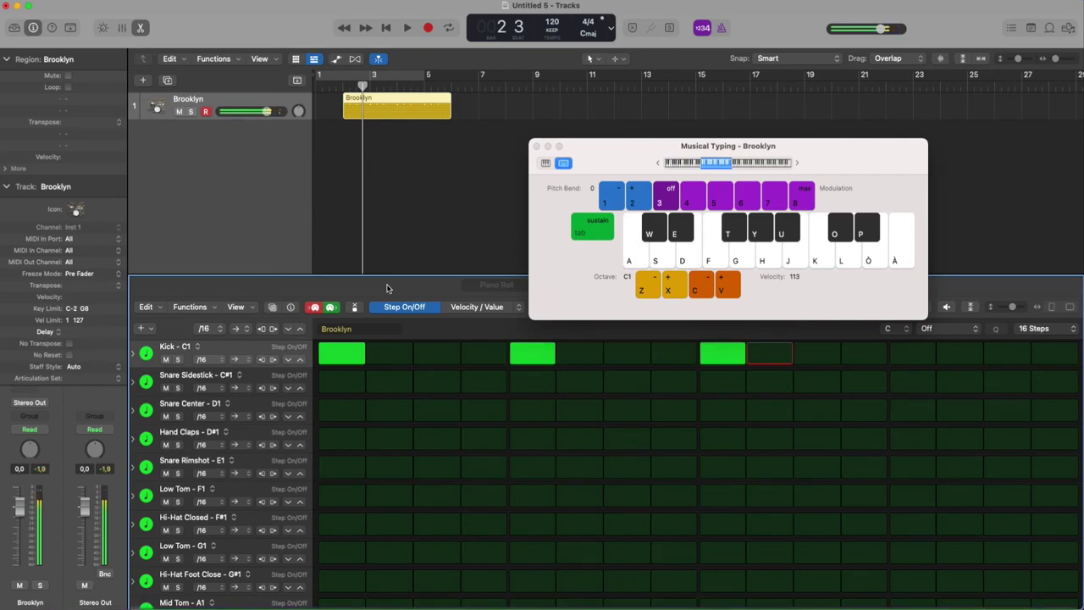
pyautogui.press('a')
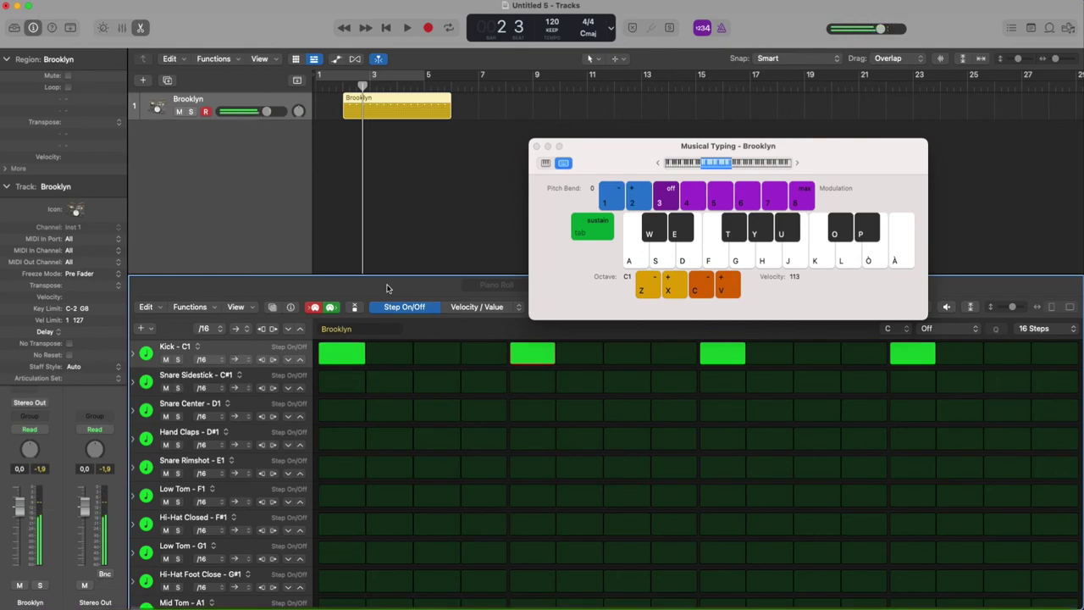
pyautogui.press('d')
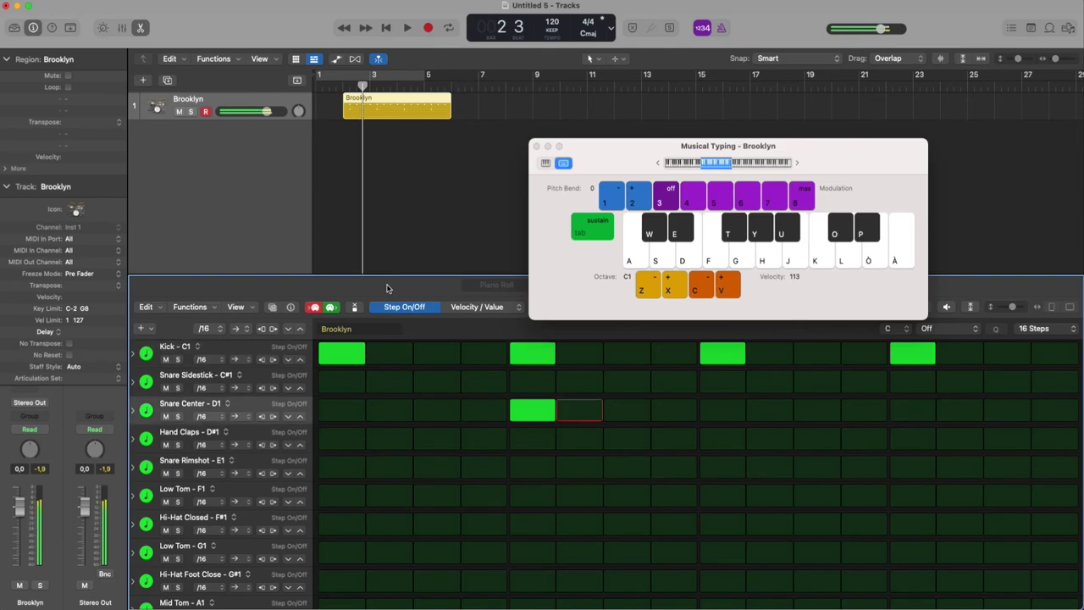